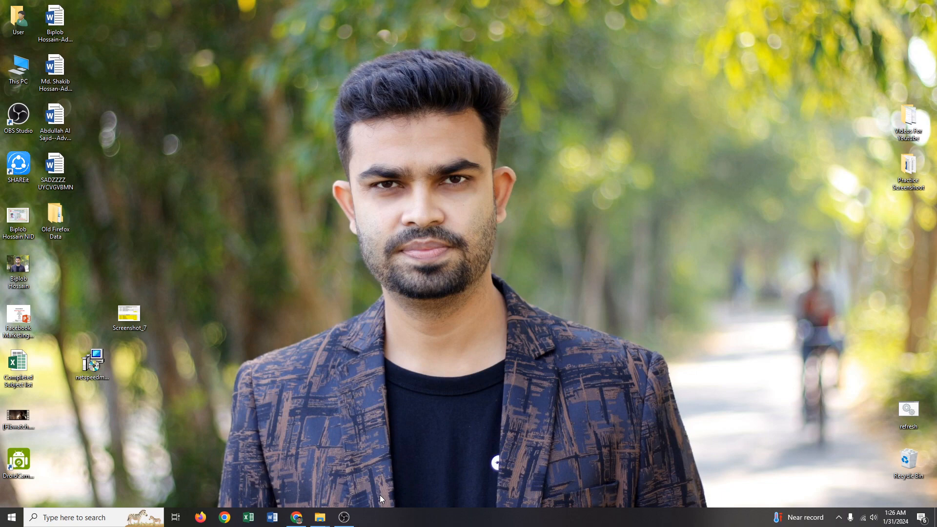
Step: Switch to Google Ads in Chrome and open the Leads-Search-13 campaign from the campaign list
mouse_move(299, 520)
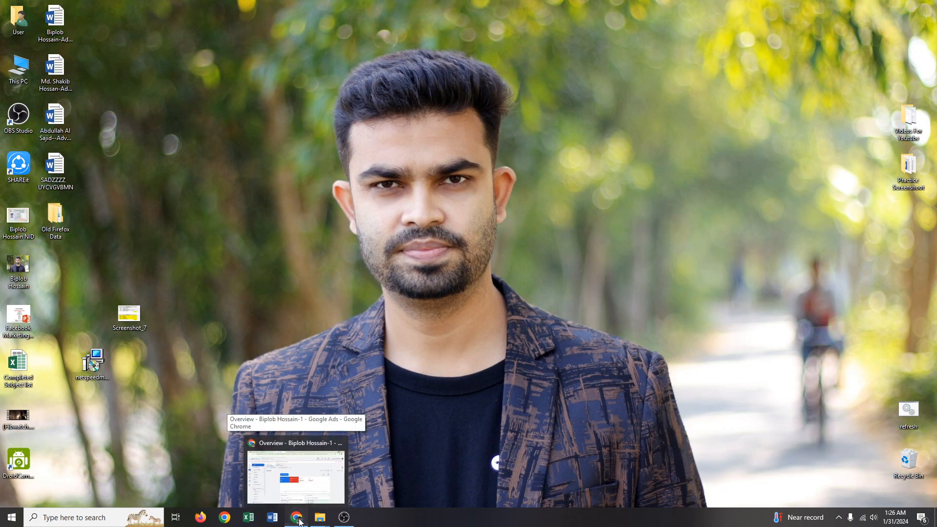
click(297, 518)
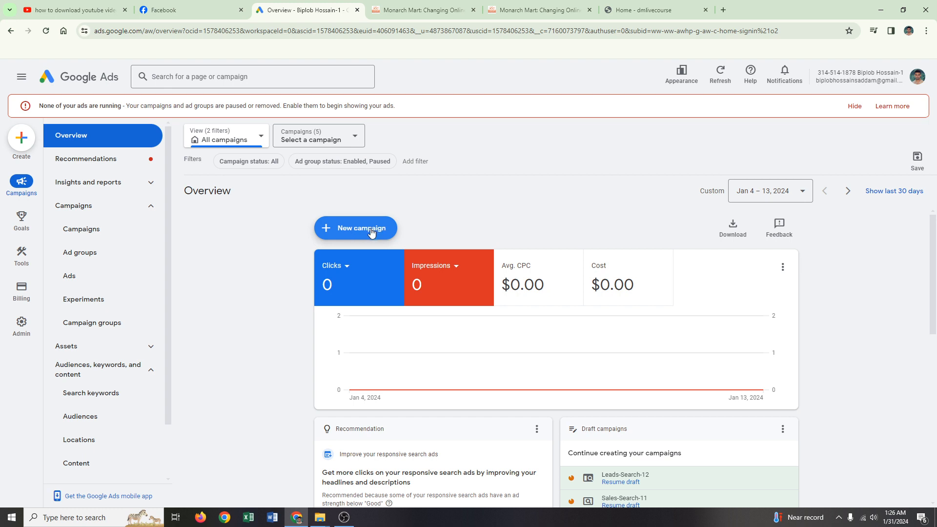
click(98, 233)
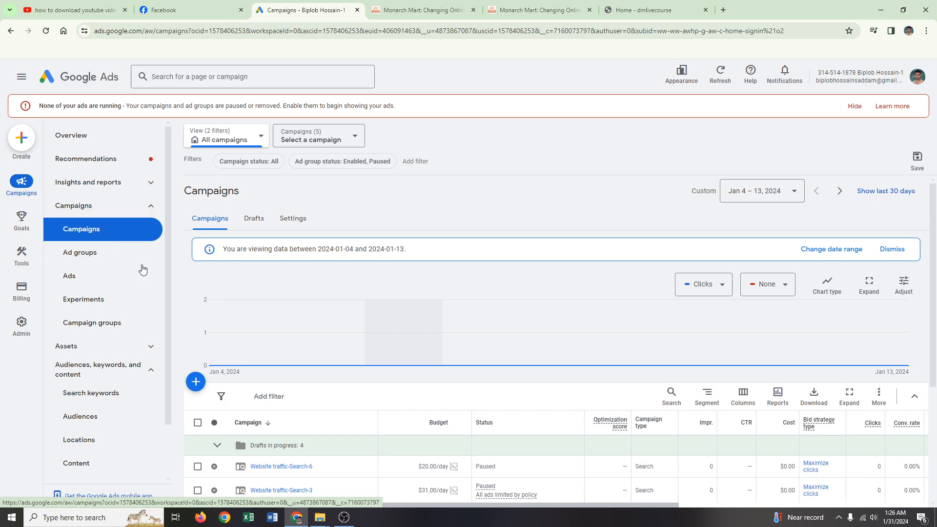
scroll(283, 365, down, 3)
scroll(283, 366, down, 1)
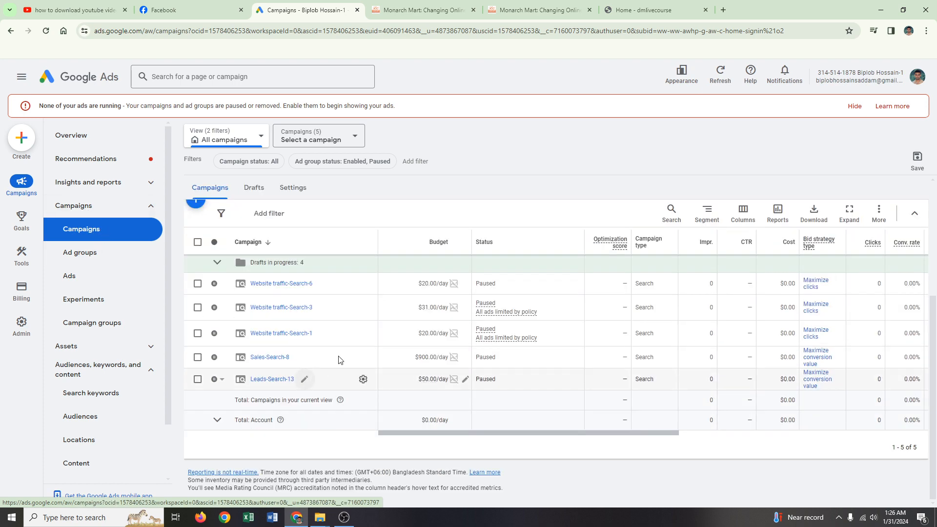
click(274, 380)
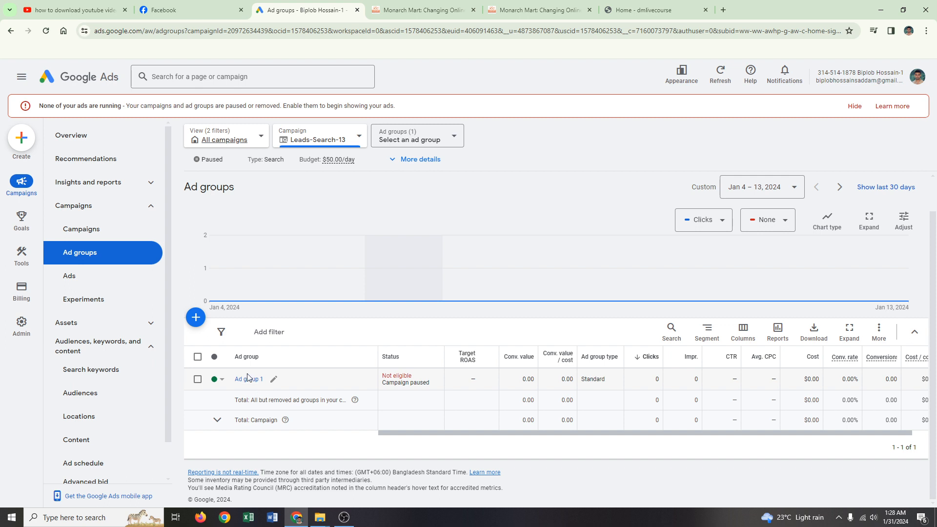
Step: Return to the campaign list and reopen Leads-Search-13 to view its ad groups
mouse_move(232, 299)
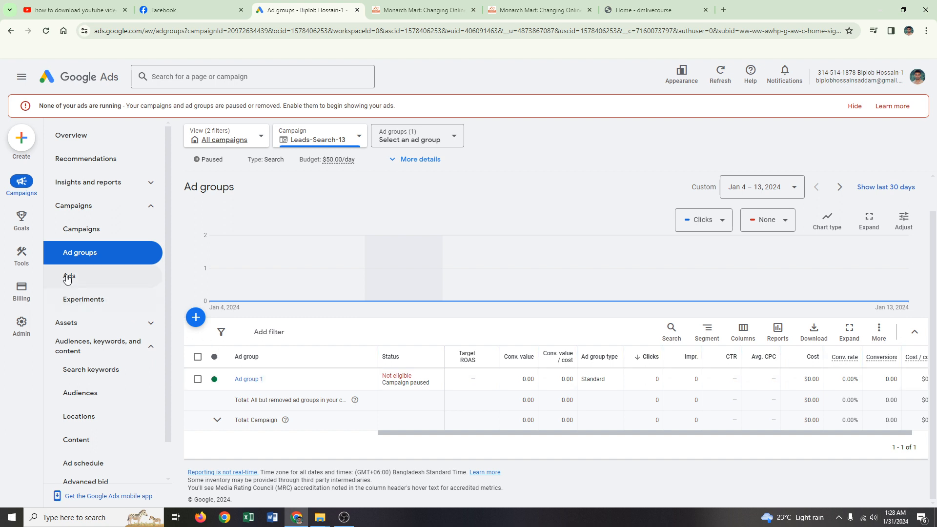
click(87, 229)
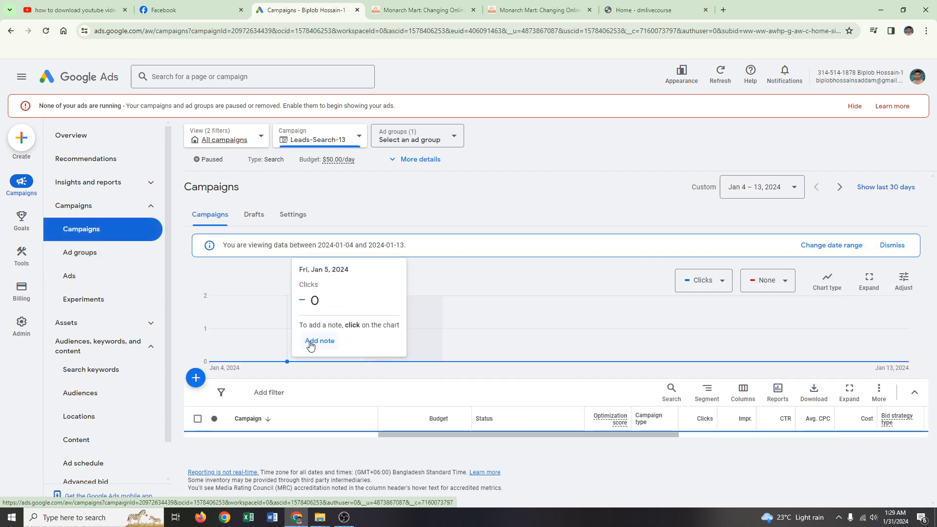
scroll(295, 385, down, 2)
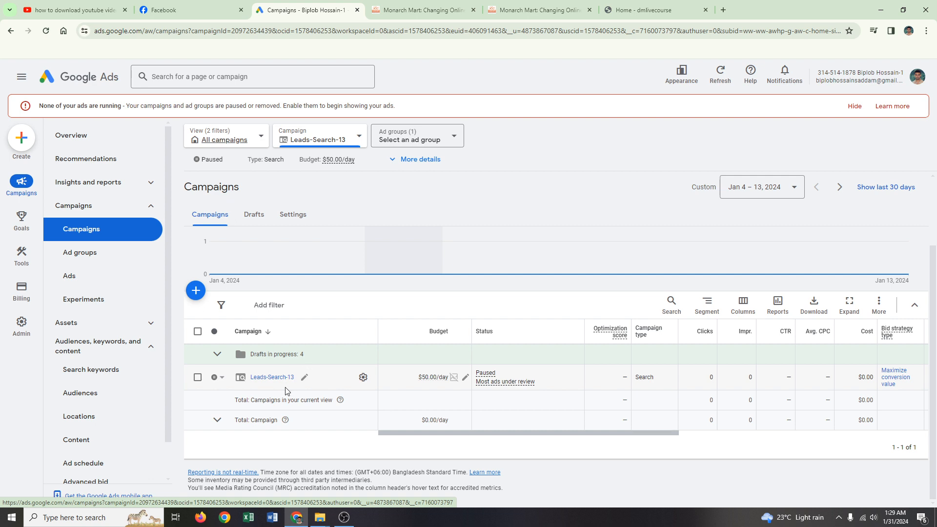
click(272, 380)
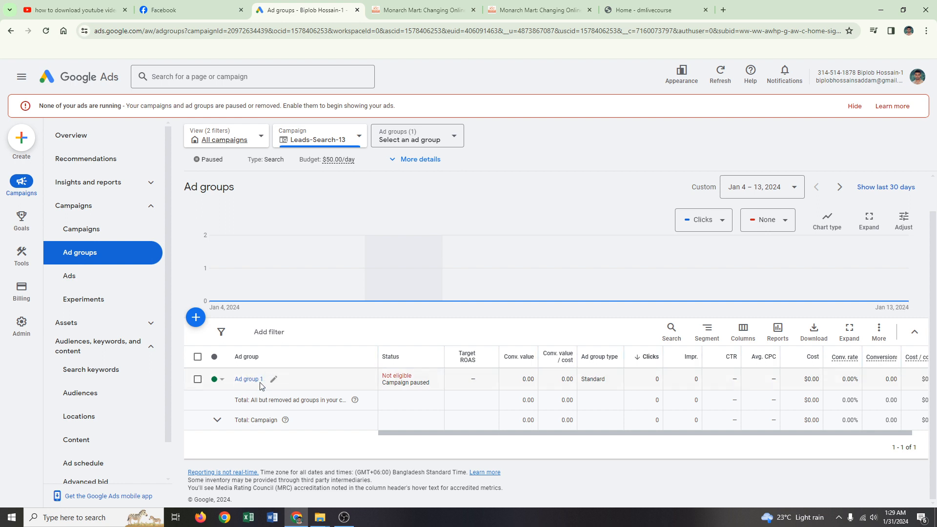
Step: Start a new responsive search ad in Ad group 1 of the Leads-Search-13 campaign
click(77, 276)
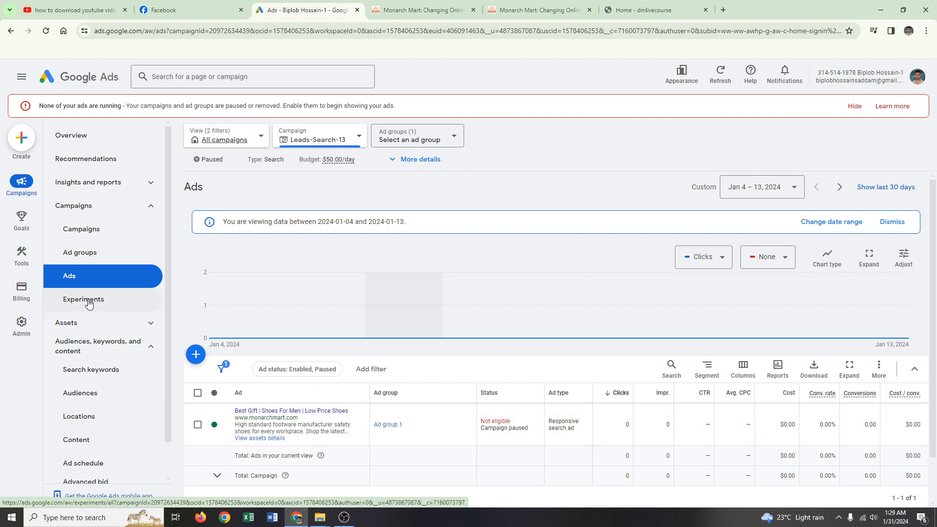
click(196, 356)
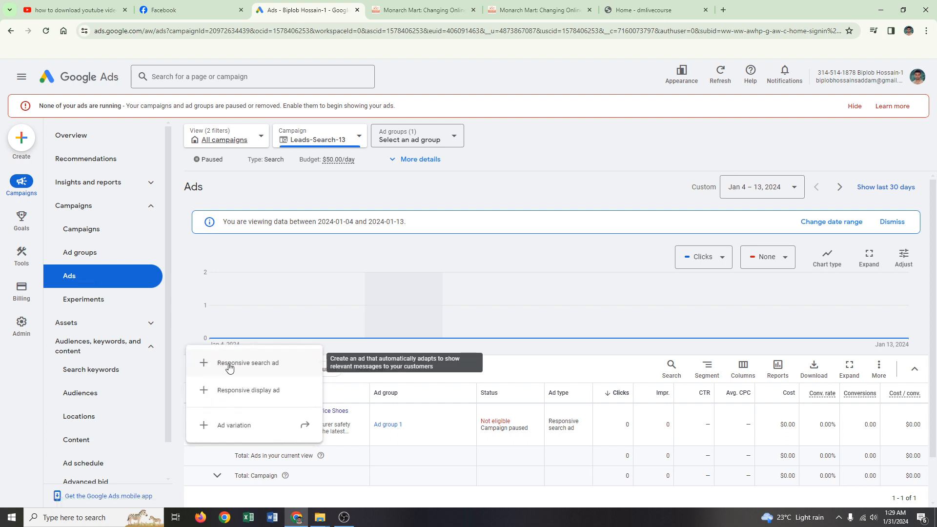
click(262, 364)
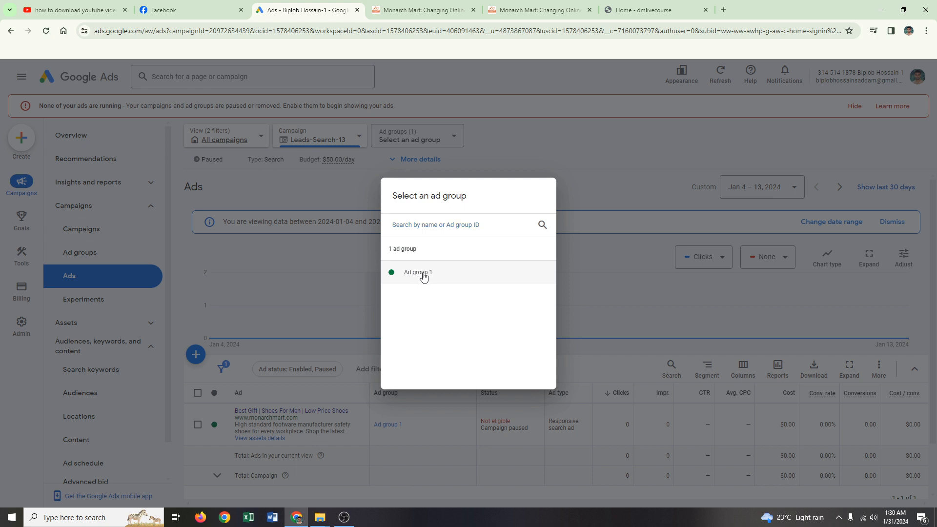
click(423, 277)
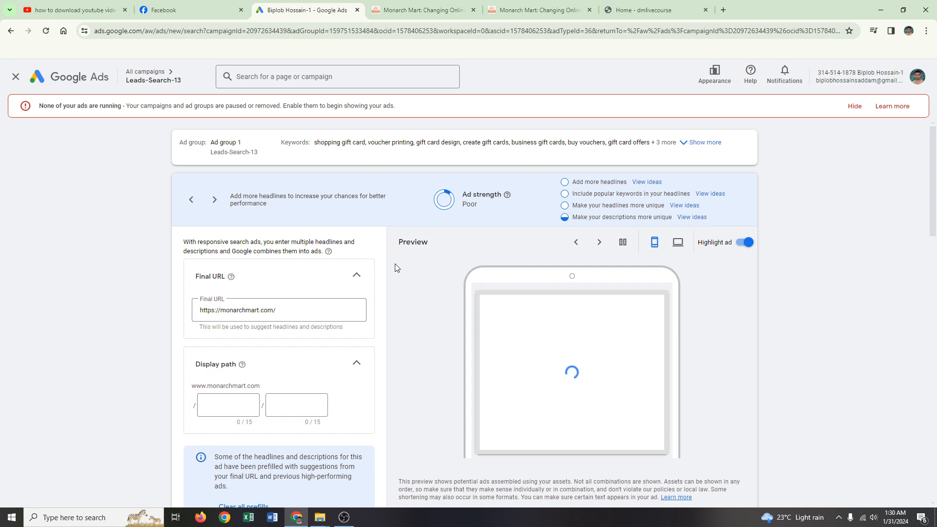
Step: Review the prefilled URL, headlines and descriptions of the Ad group 1 ad and save it as is
scroll(390, 264, down, 4)
scroll(389, 264, down, 10)
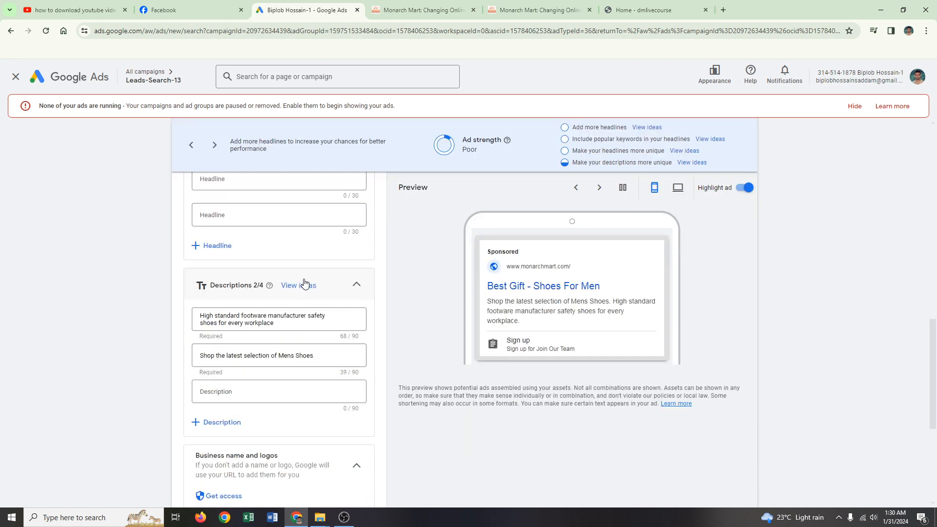
scroll(305, 282, up, 5)
scroll(306, 283, up, 9)
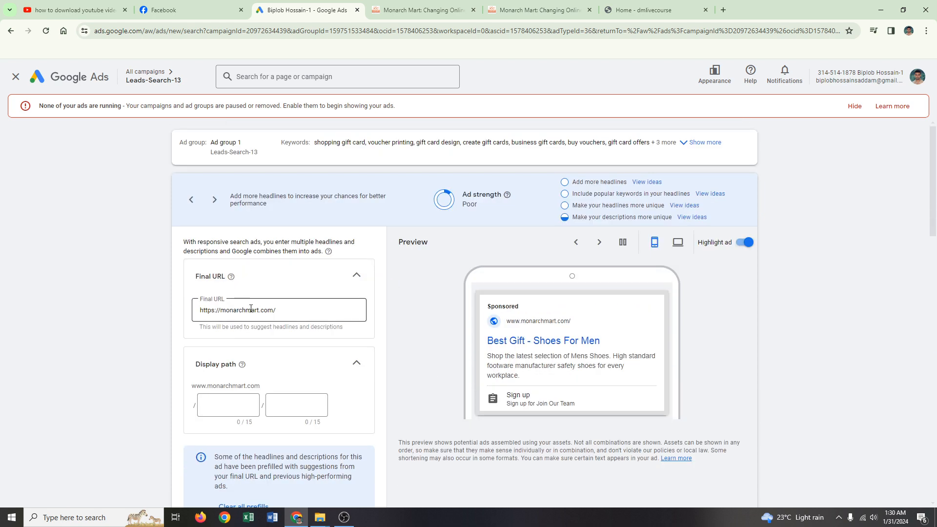
scroll(255, 326, down, 3)
scroll(255, 326, down, 9)
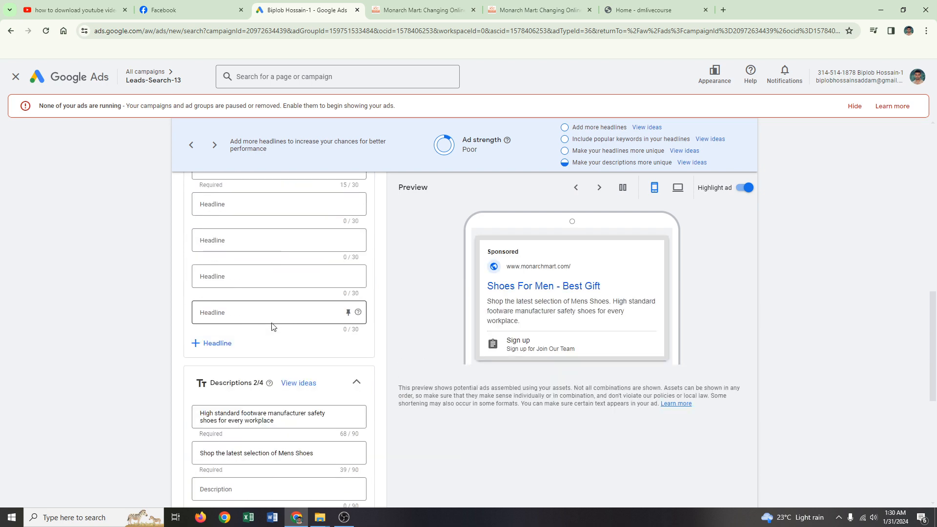
scroll(271, 327, down, 8)
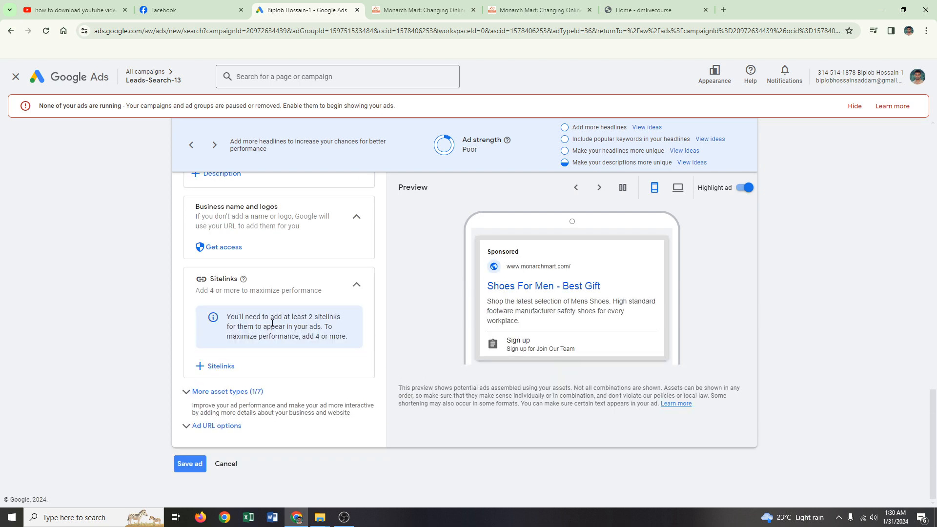
click(192, 465)
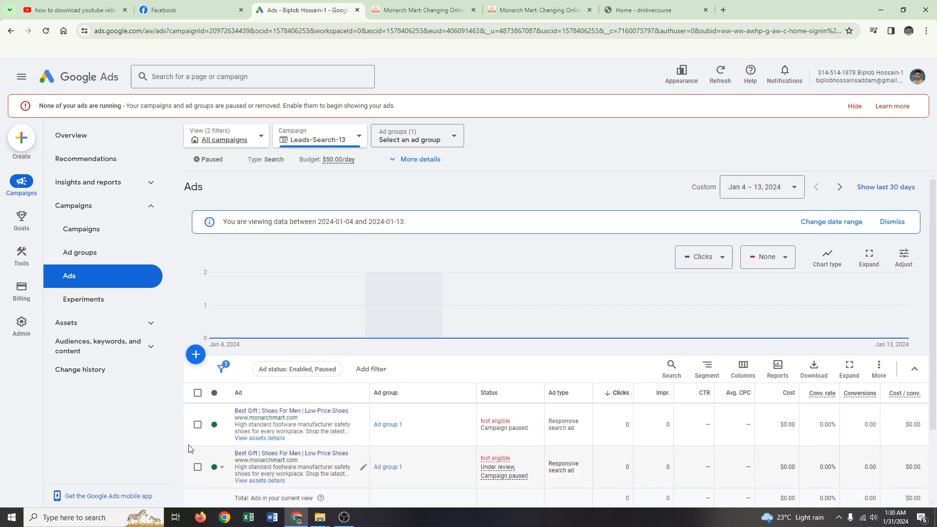
scroll(391, 385, down, 2)
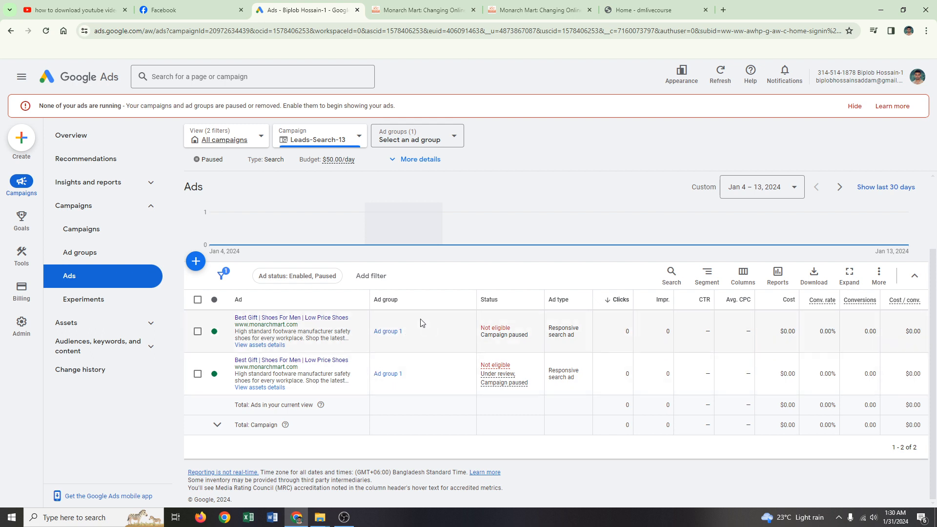
Step: Set up another ad group in Leads-Search-13 with the default name and Standard type, leaving keywords empty, and continue to ad creation
click(74, 259)
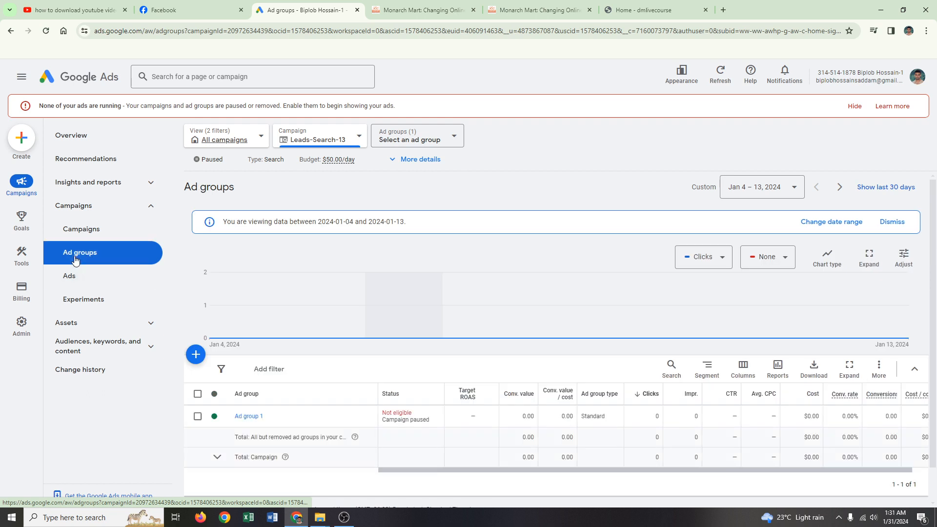
scroll(273, 373, down, 1)
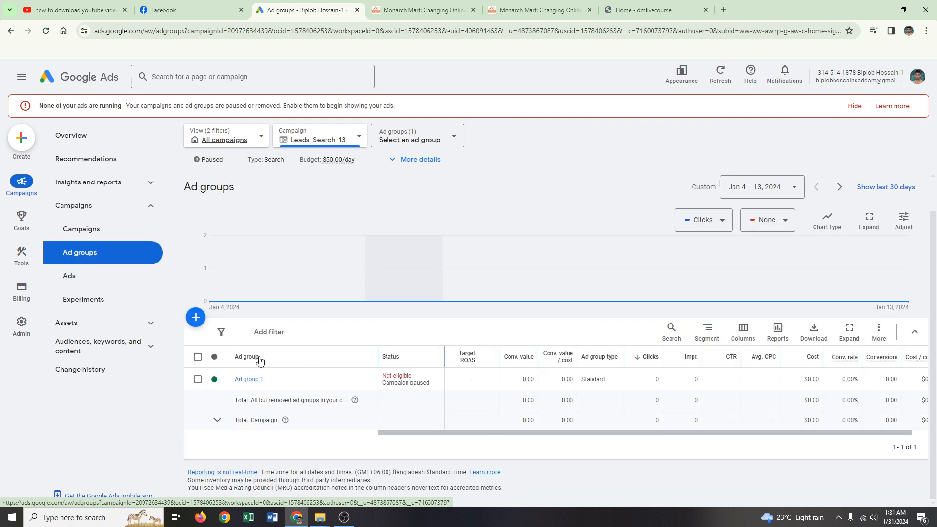
click(196, 318)
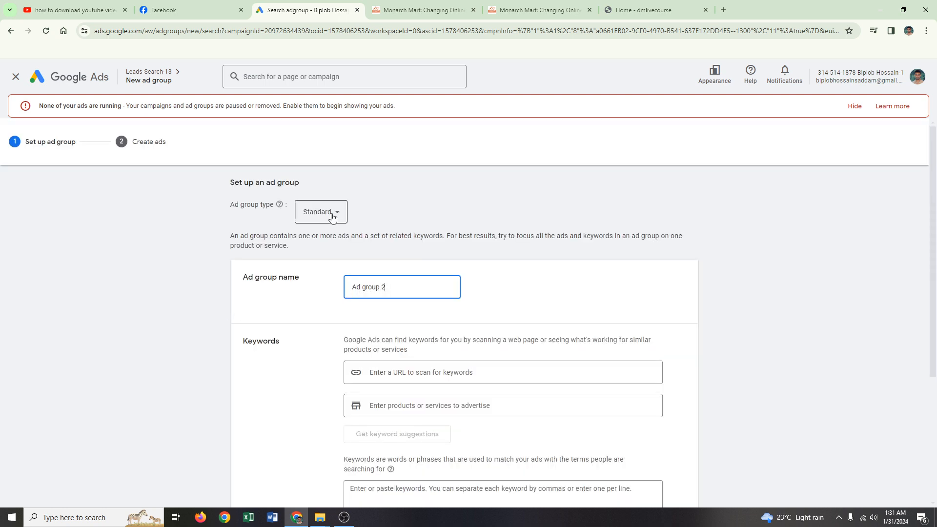
scroll(402, 287, down, 4)
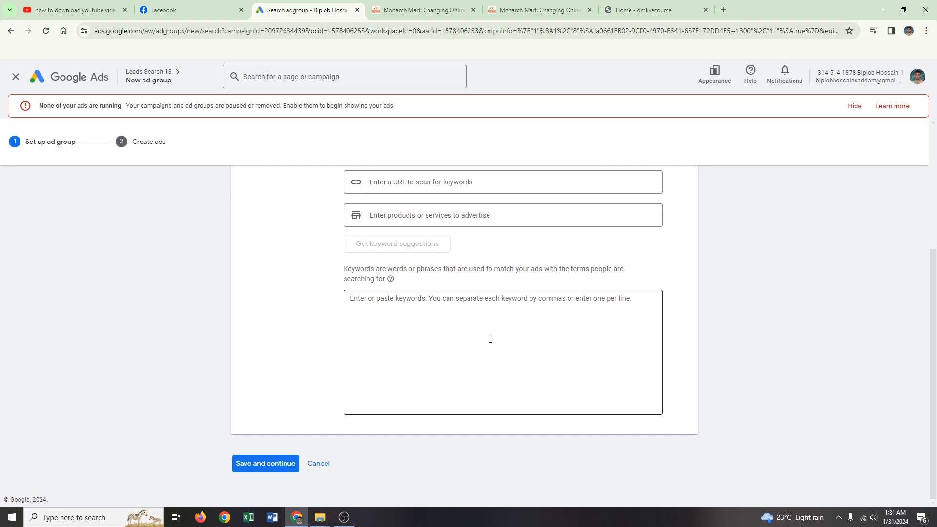
click(271, 466)
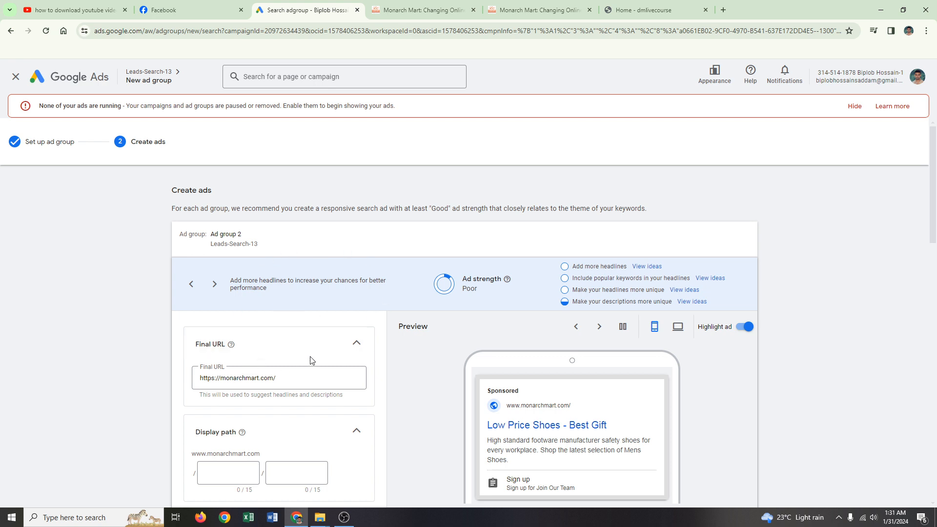
Step: Review the prefilled responsive search ad for the new ad group and save it without changes
scroll(267, 341, down, 5)
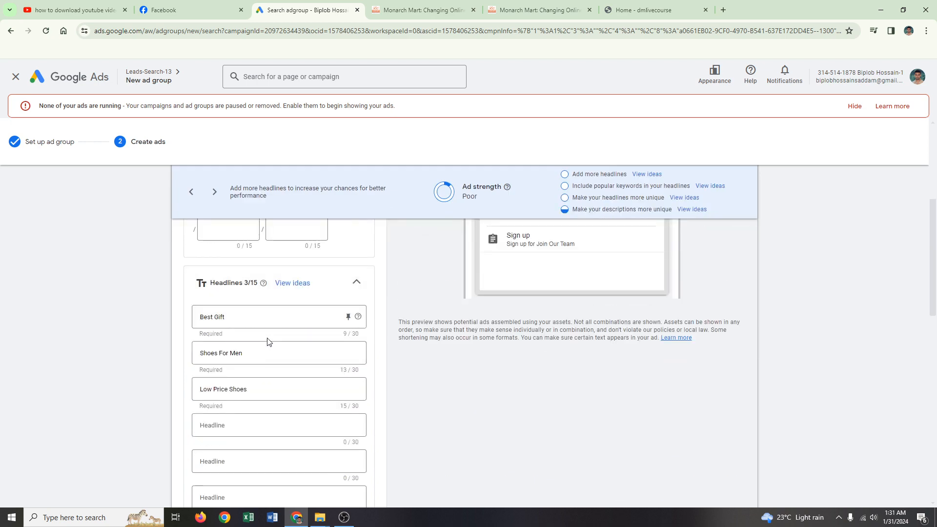
scroll(268, 336, down, 15)
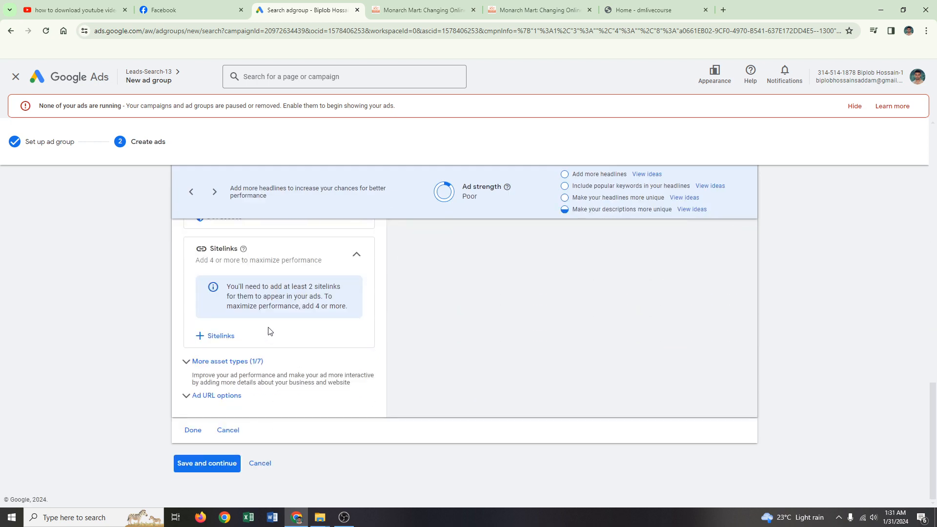
scroll(293, 309, up, 20)
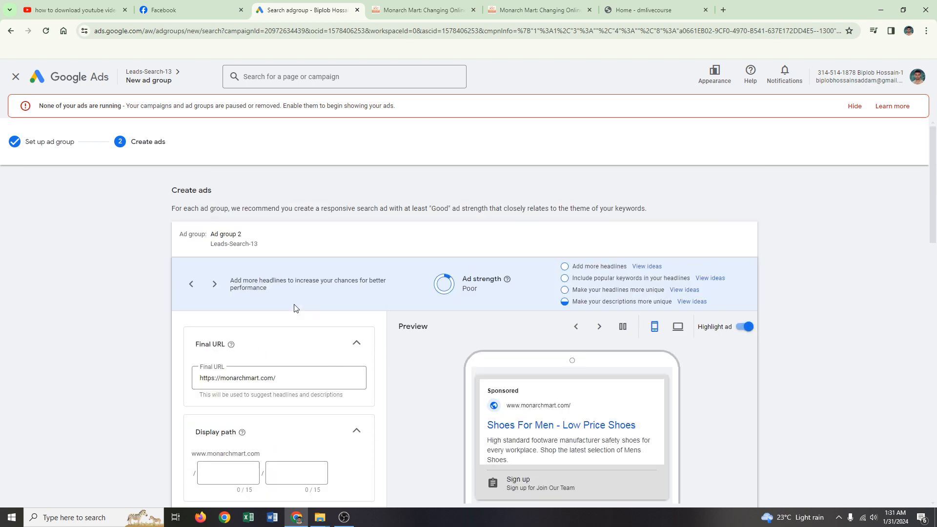
scroll(294, 308, down, 20)
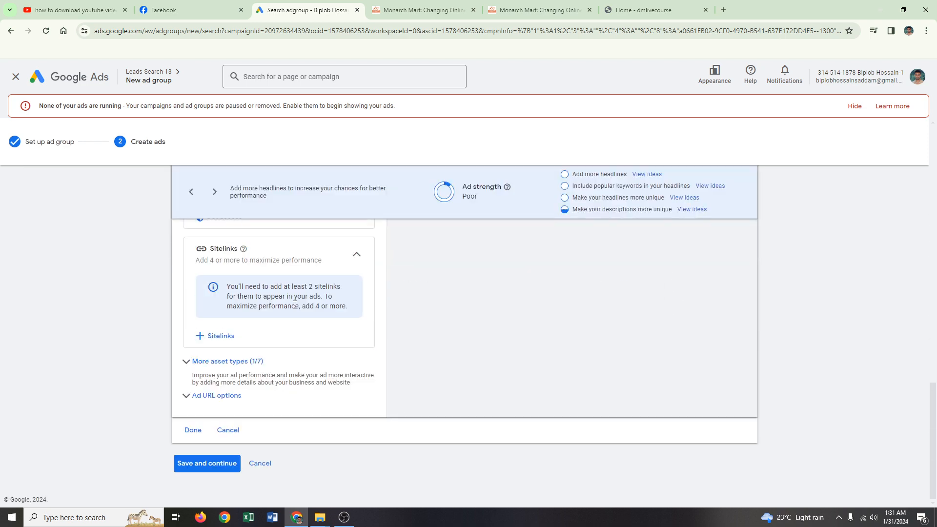
click(231, 455)
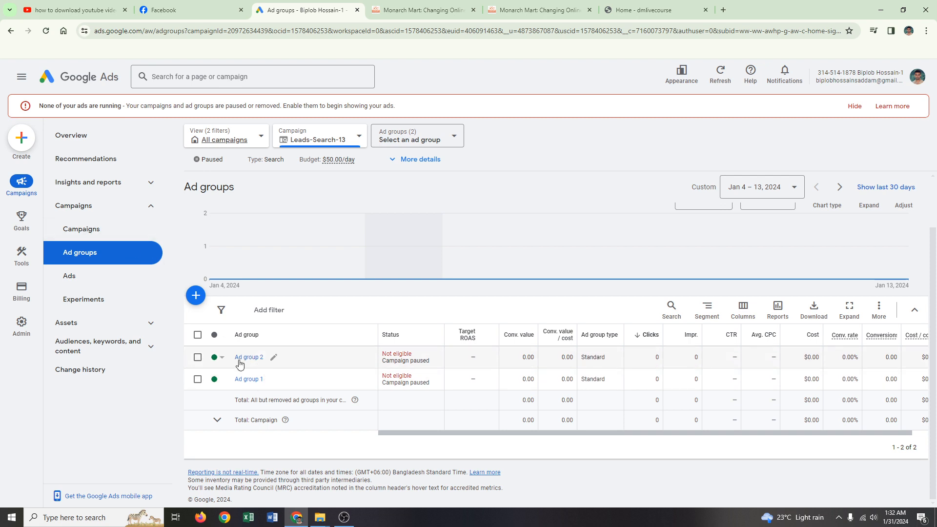
Step: Reopen Leads-Search-13 from the campaign list and review its ad groups and ads
click(98, 235)
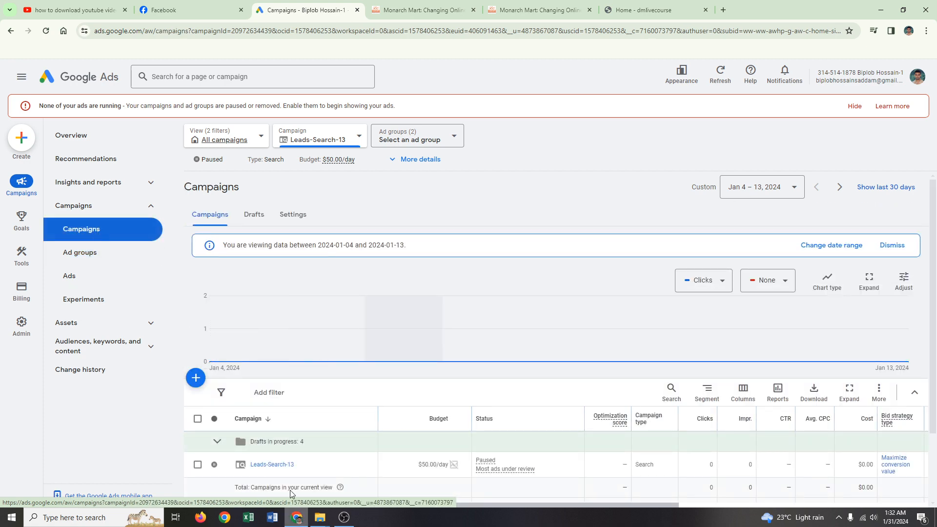
scroll(300, 454, down, 2)
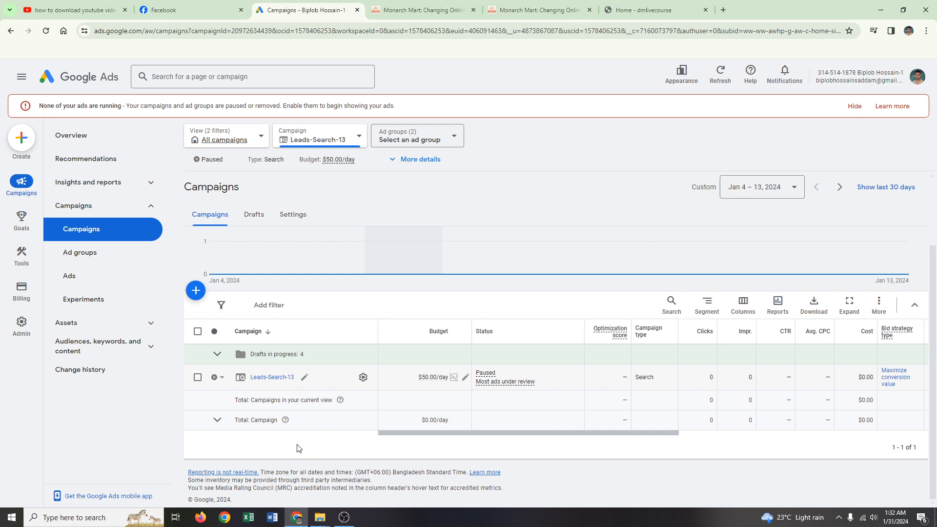
click(286, 380)
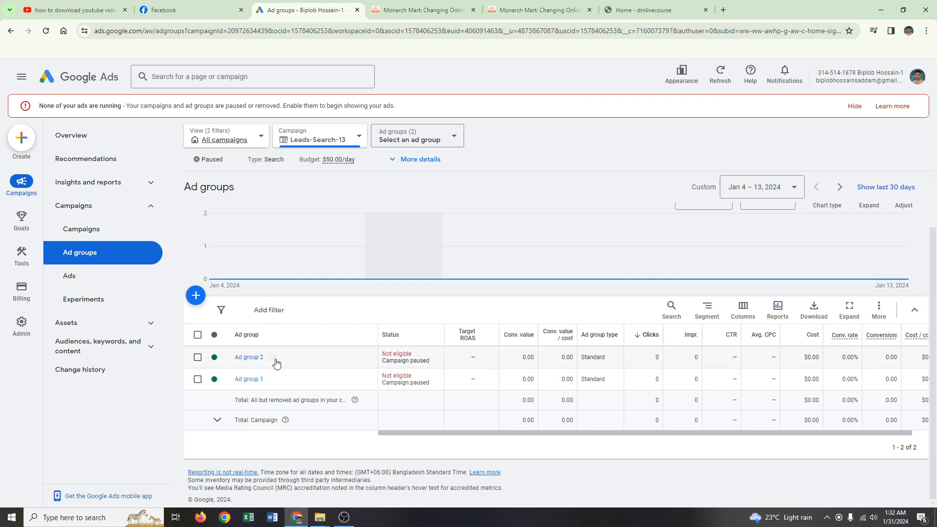
click(68, 276)
scroll(267, 363, down, 2)
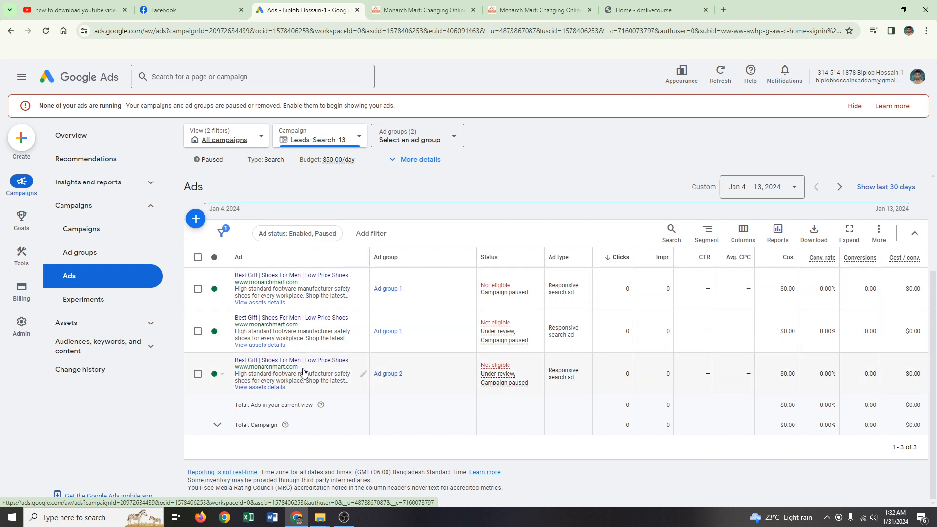
Step: Start a new responsive search ad in Ad group 2
click(196, 219)
click(255, 225)
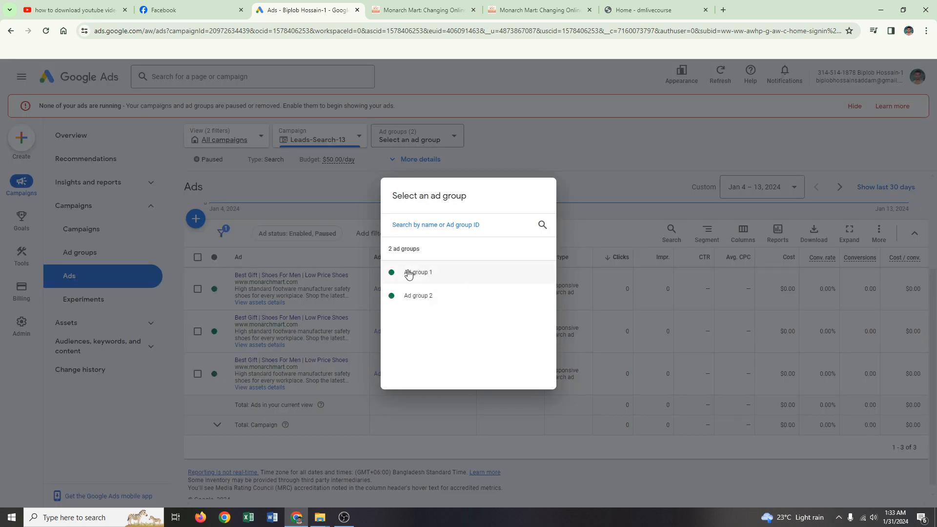
click(420, 301)
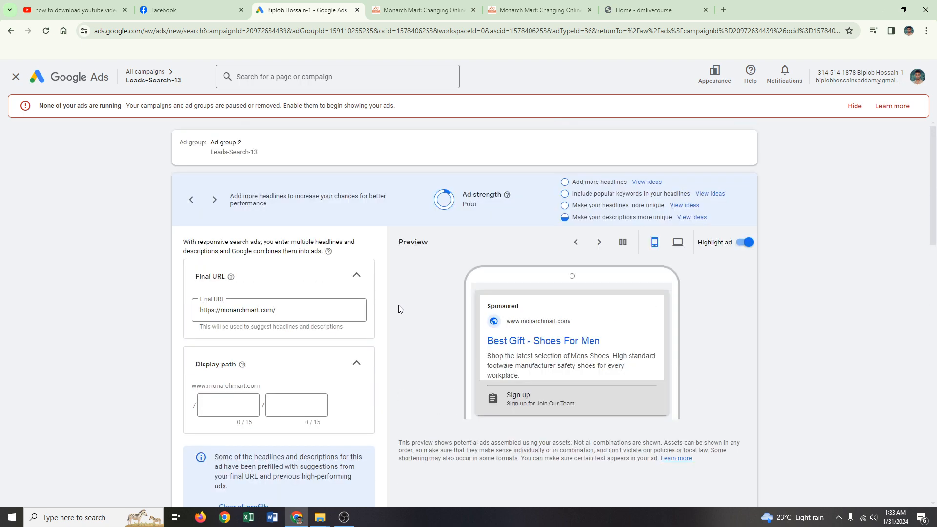
Step: Save the prefilled responsive search ad in Ad group 2 without changes and check the campaign's ad list
scroll(272, 372, down, 15)
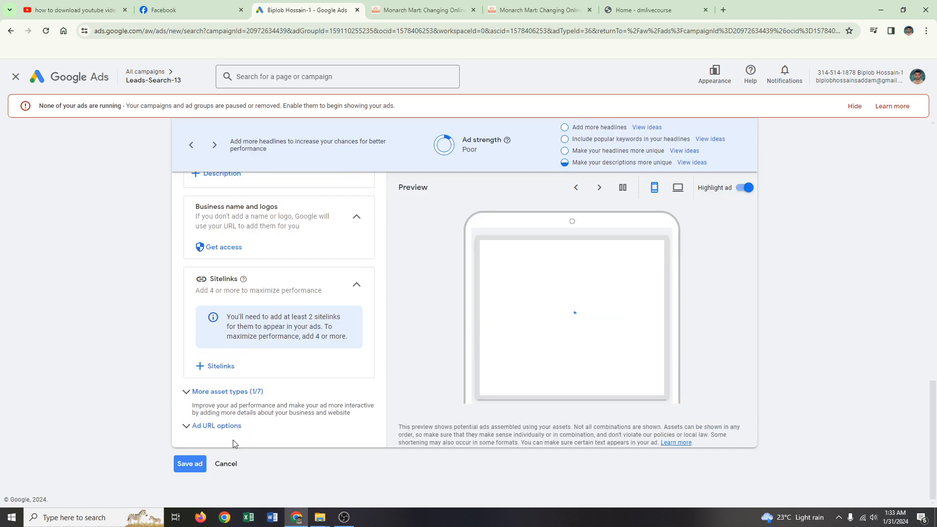
click(192, 466)
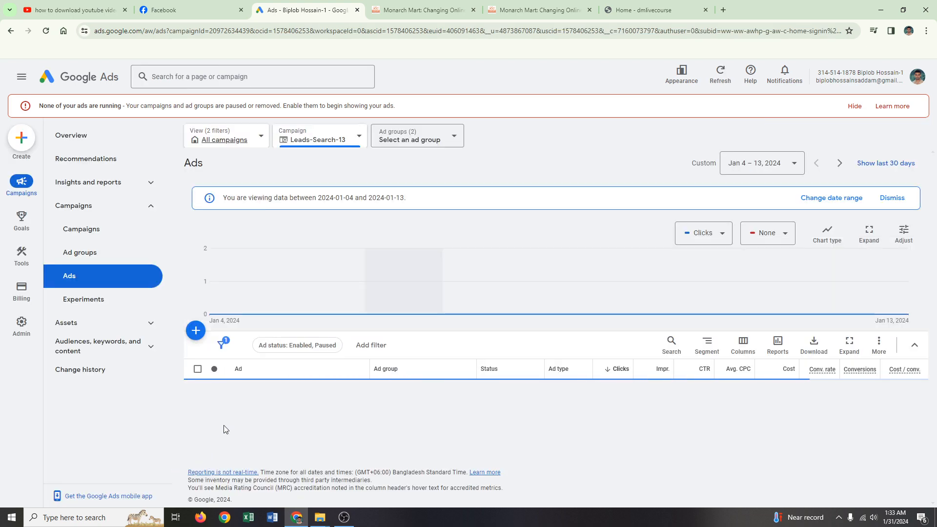
scroll(230, 414, down, 3)
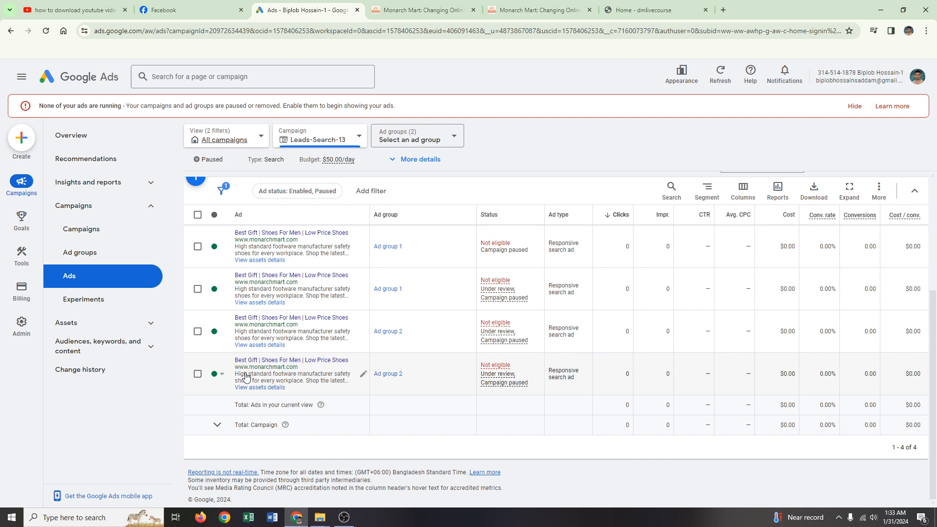
scroll(294, 376, up, 1)
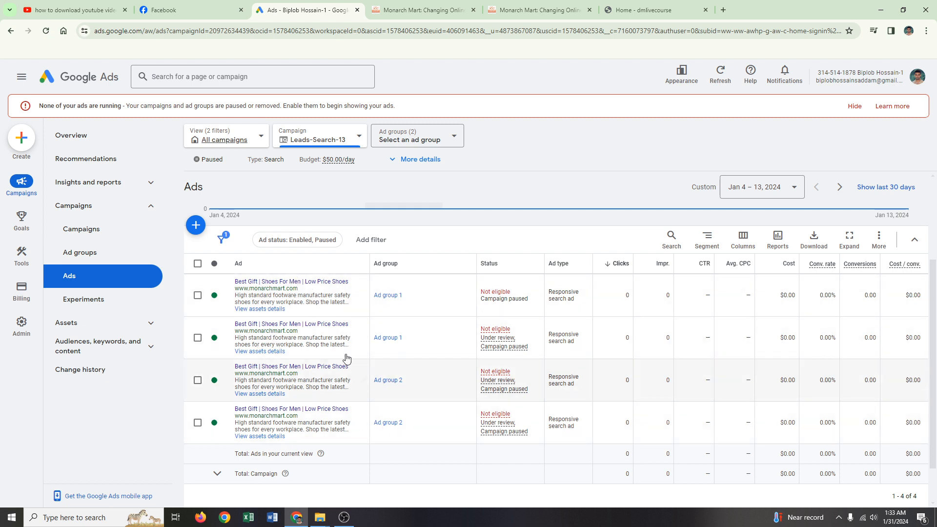
Step: Open the first ad of Ad group 2 for editing, review its URL, headlines, descriptions and assets, and save it unchanged
click(364, 383)
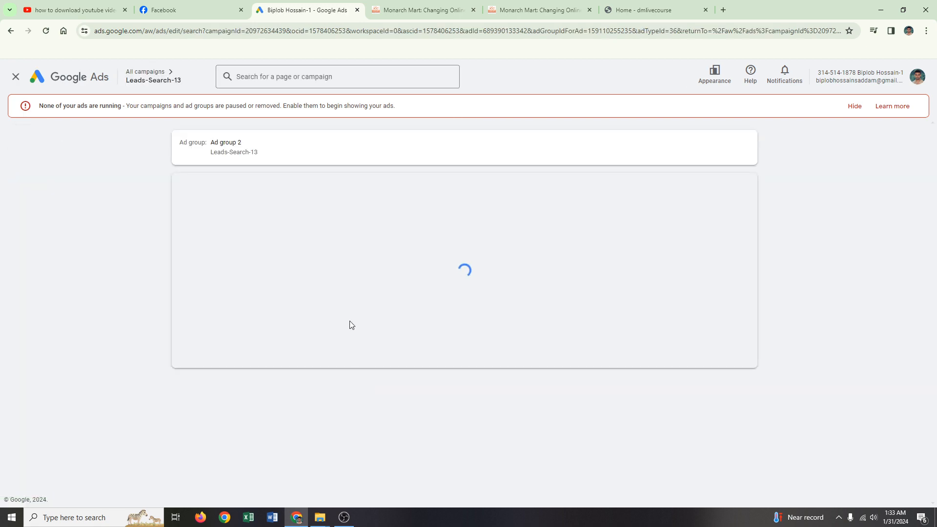
scroll(355, 317, down, 10)
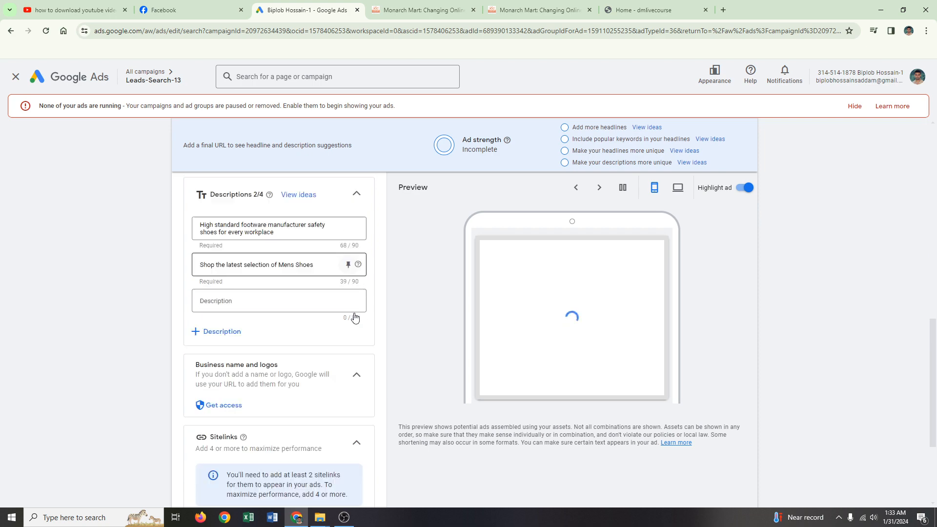
scroll(355, 318, down, 3)
scroll(355, 316, up, 13)
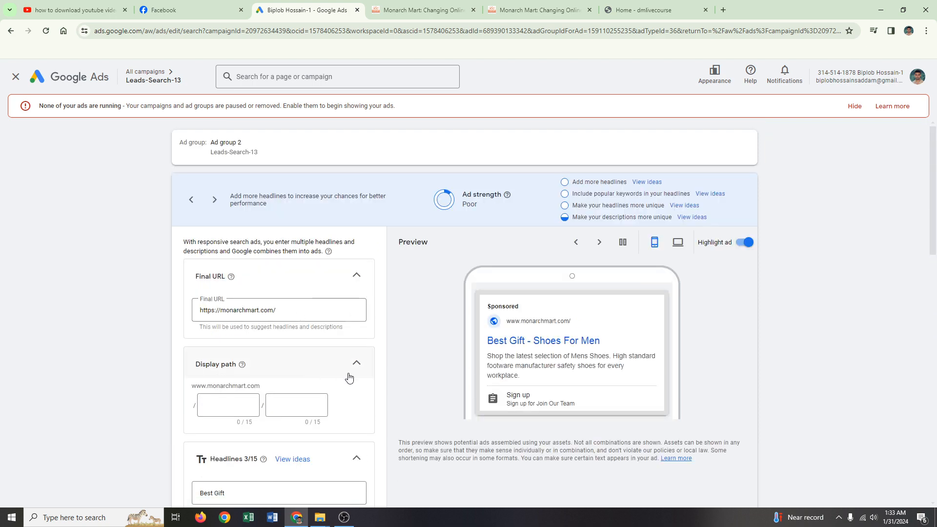
scroll(365, 342, down, 10)
scroll(367, 343, down, 2)
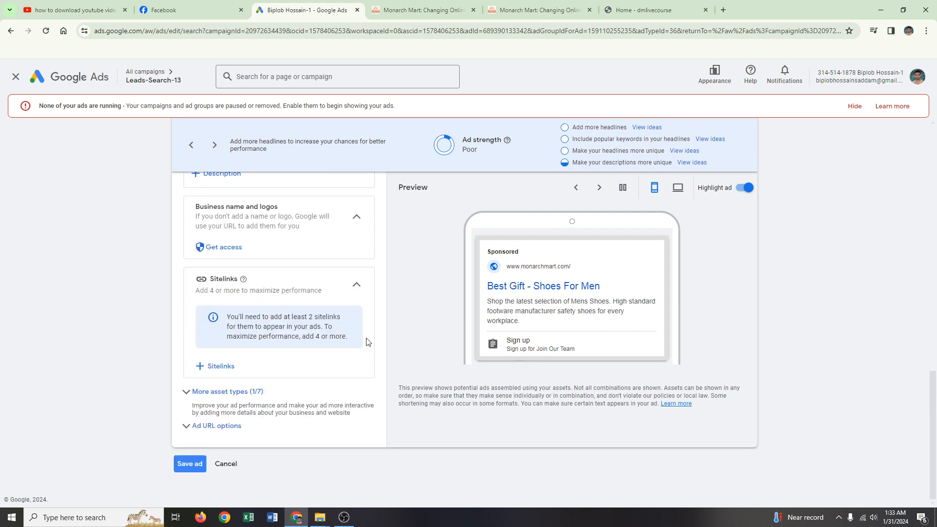
click(190, 464)
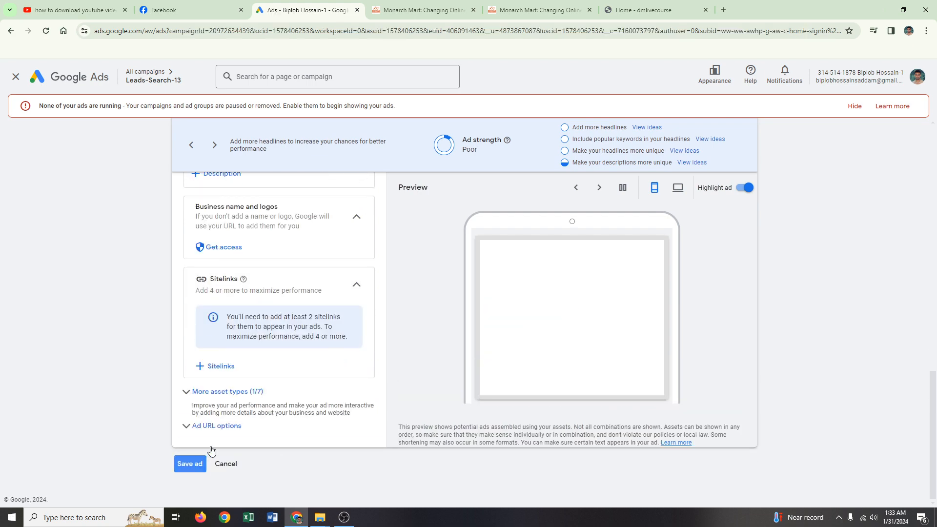
scroll(279, 410, down, 2)
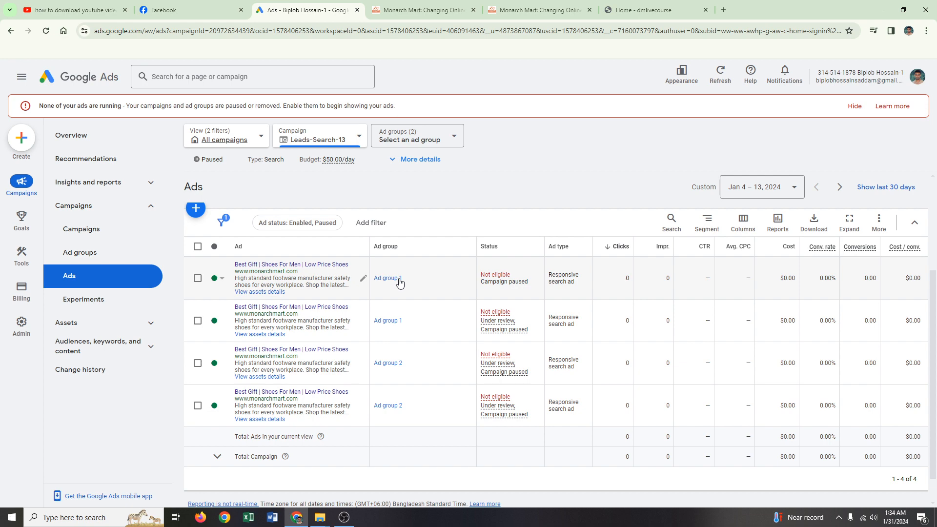
Step: Look at the keyword entry form of Ad group 2, then return to the campaign's ad groups without adding keywords
click(95, 258)
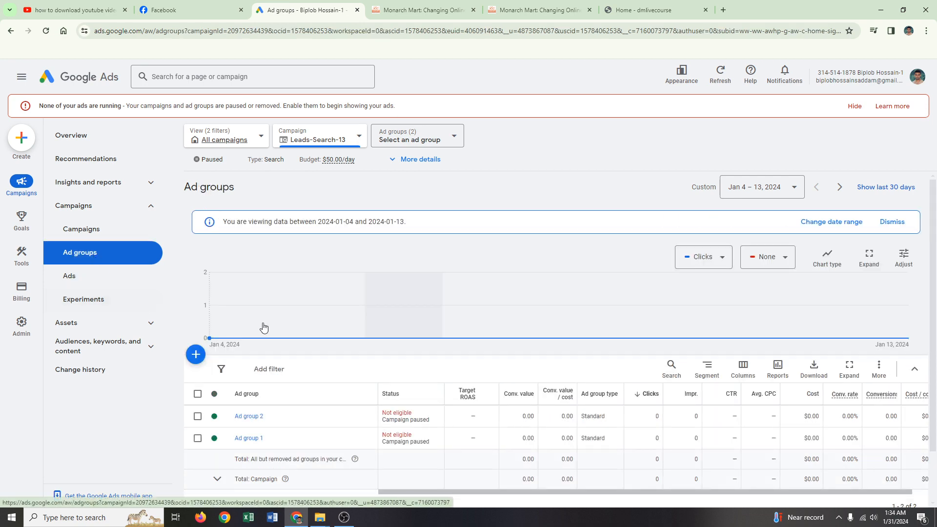
scroll(285, 334, down, 1)
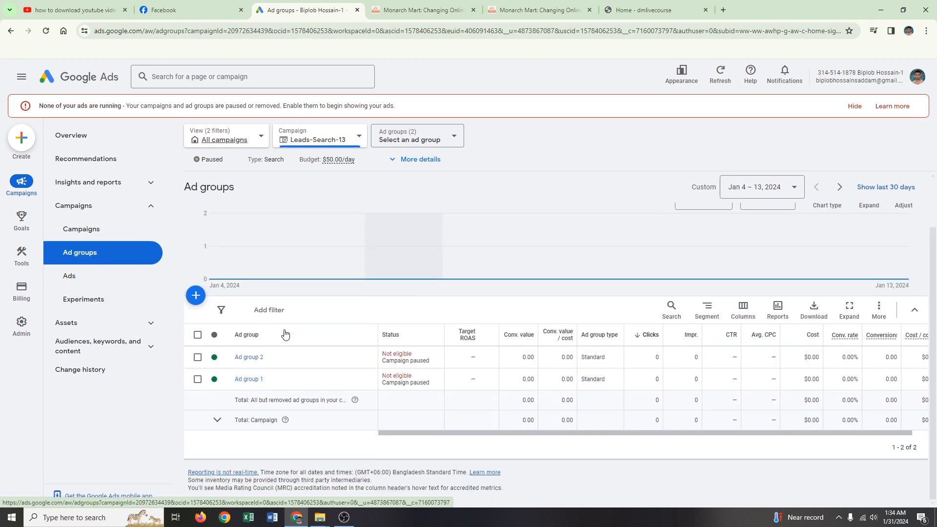
click(254, 361)
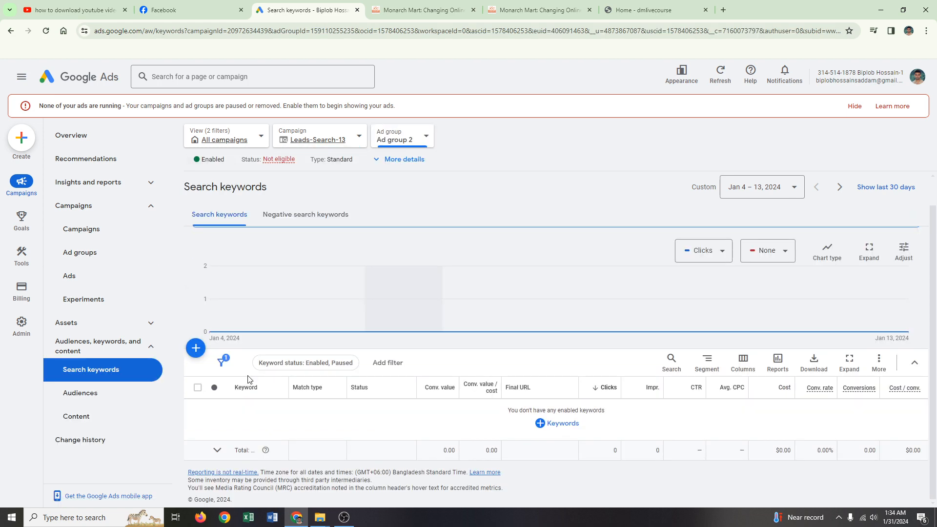
click(196, 348)
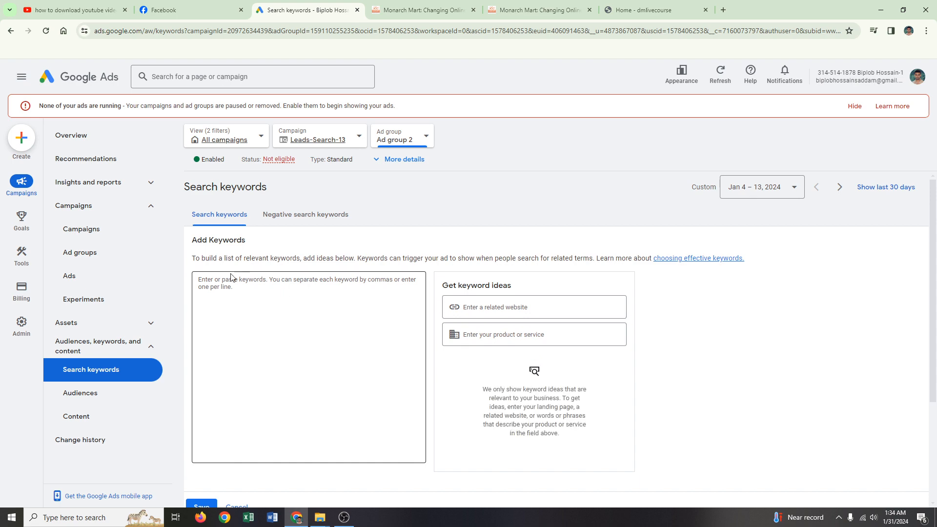
scroll(302, 334, down, 3)
scroll(295, 334, up, 3)
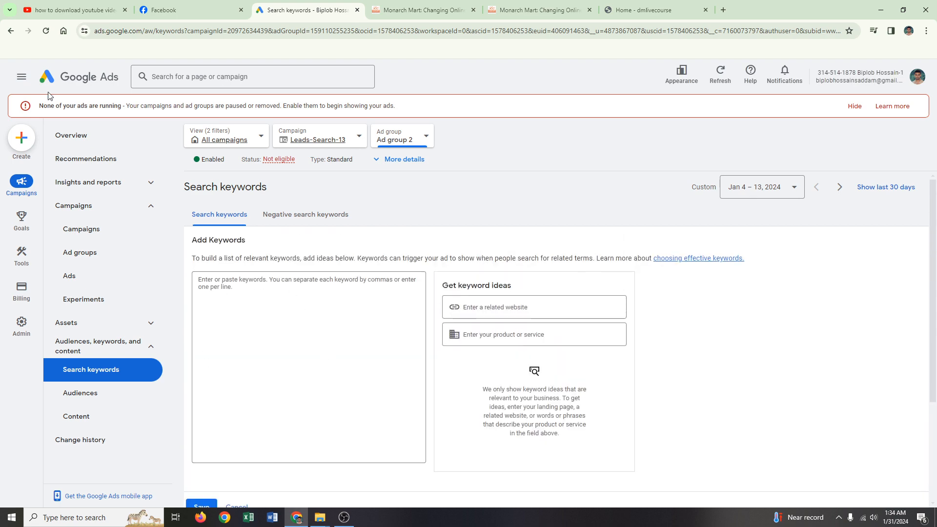
click(10, 31)
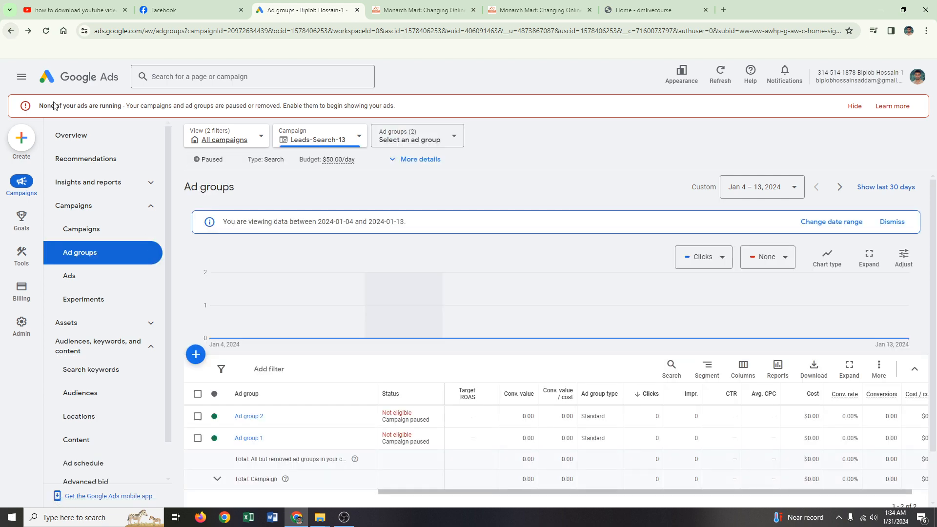
Step: Remove the keywords "shopping gift card", "voucher printing" and "gift card design" from Ad group 1
click(256, 439)
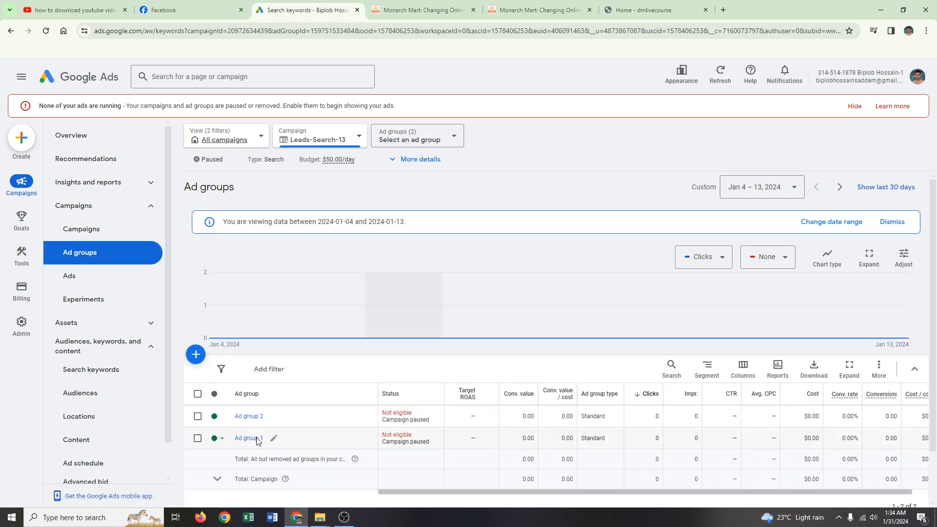
scroll(358, 255, down, 5)
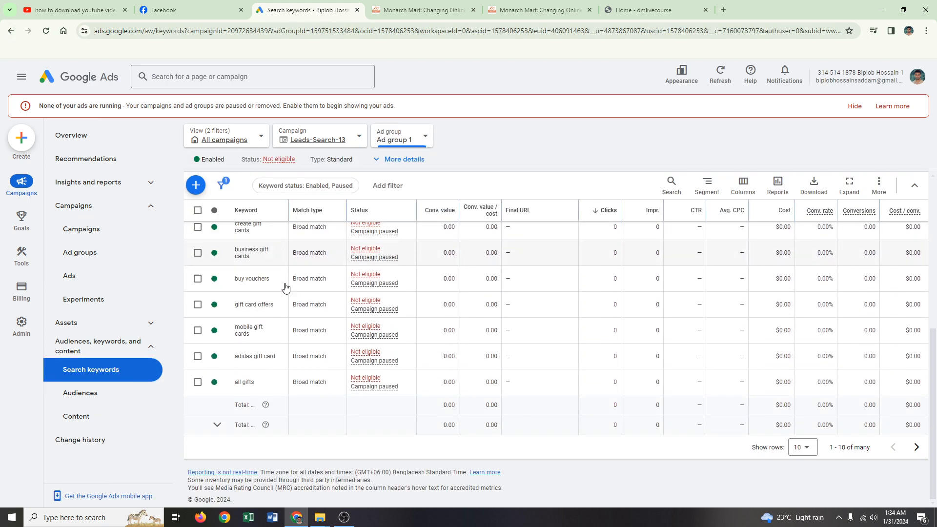
scroll(298, 292, up, 3)
scroll(298, 264, up, 2)
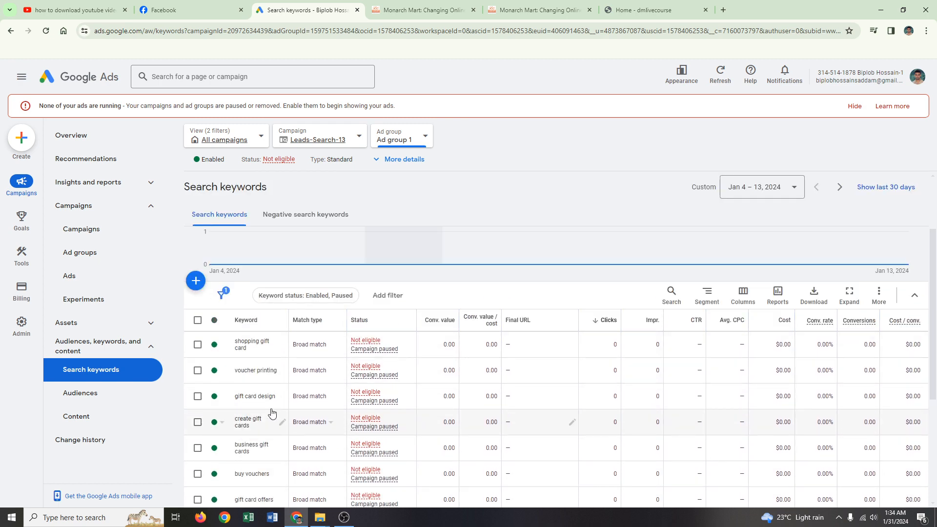
click(197, 320)
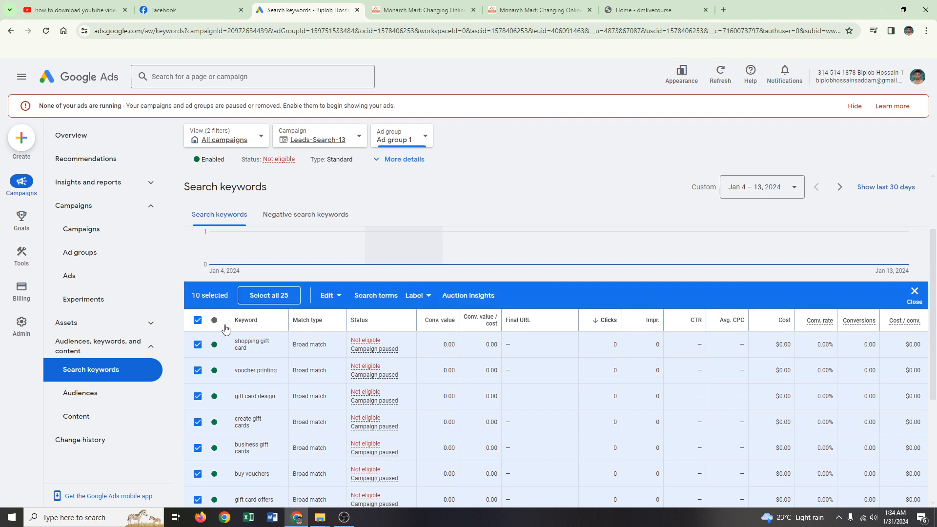
click(198, 320)
click(197, 345)
click(198, 370)
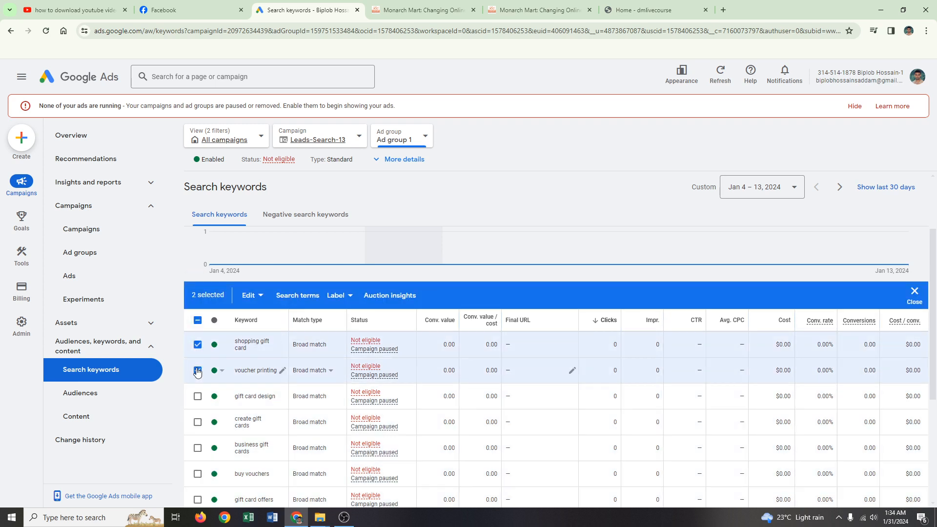
click(198, 396)
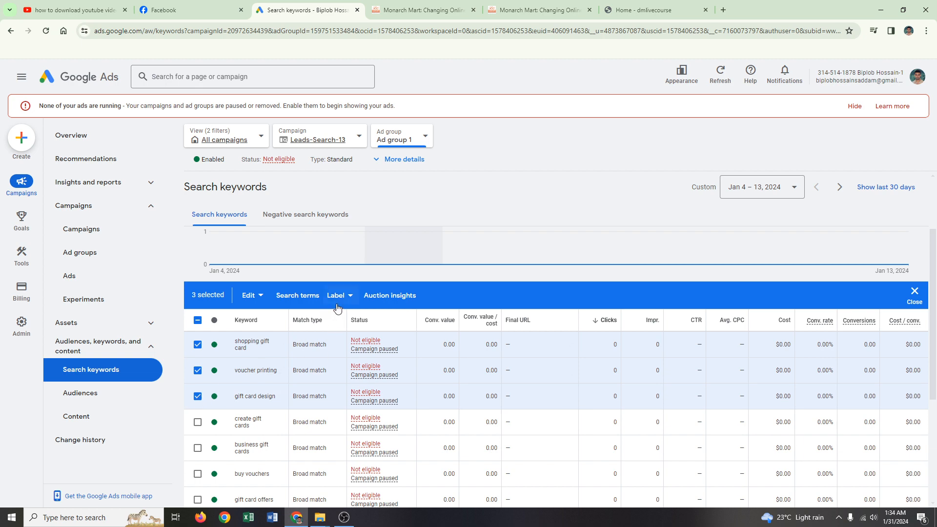
click(253, 295)
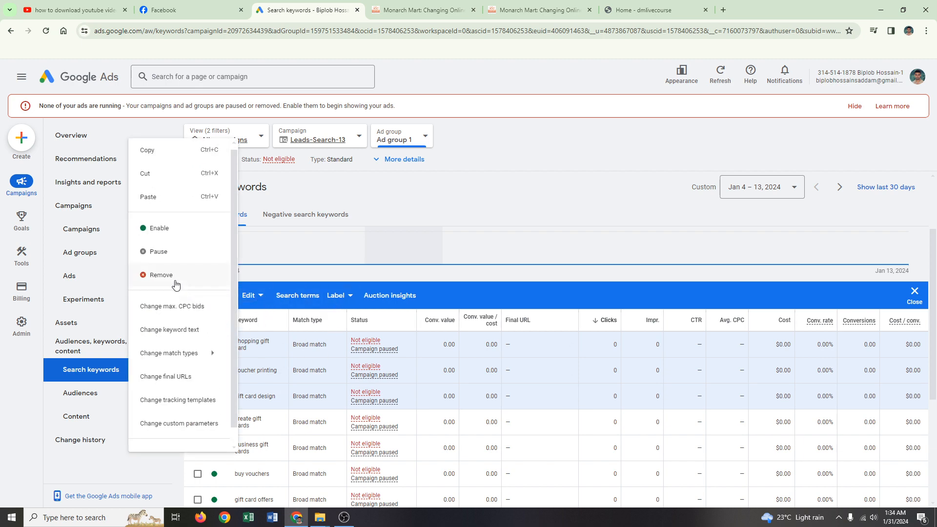
click(161, 276)
click(554, 324)
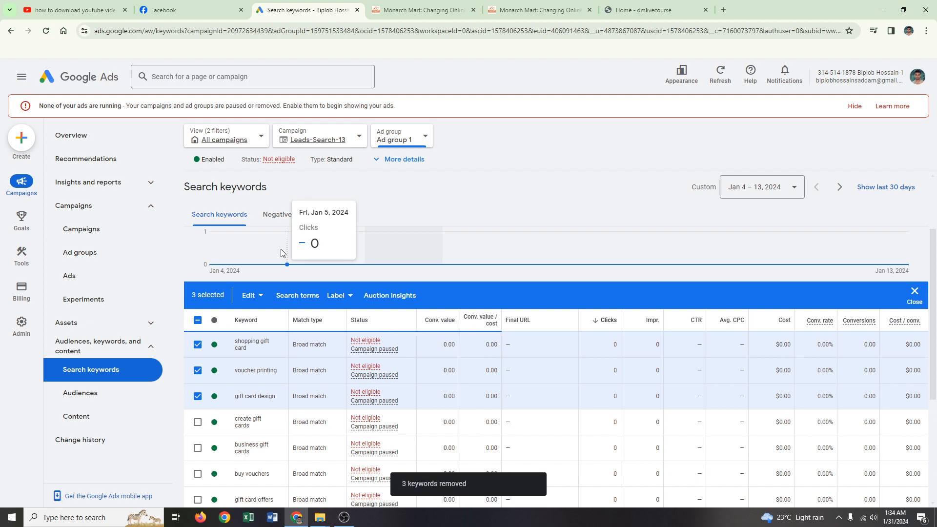
Step: Review the remaining keywords of Ad group 1 and look at the form for adding more
scroll(273, 342, down, 8)
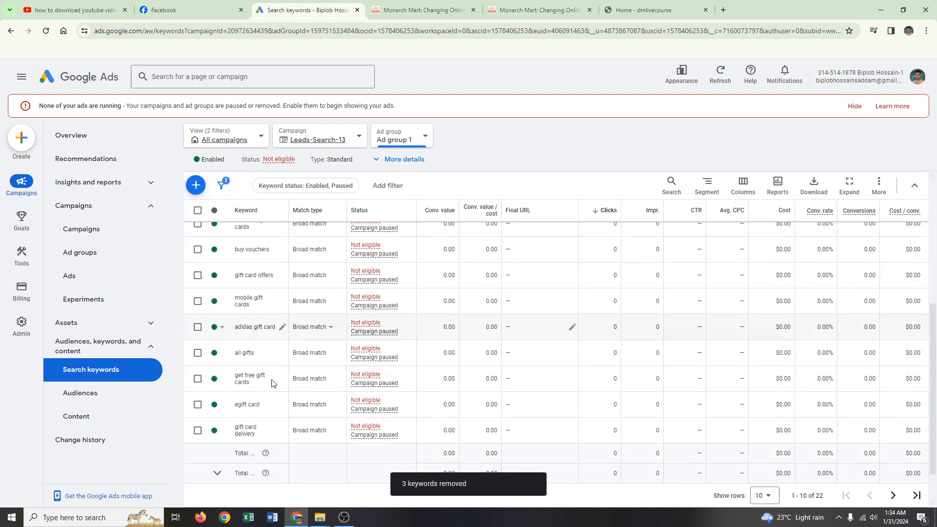
scroll(274, 386, up, 4)
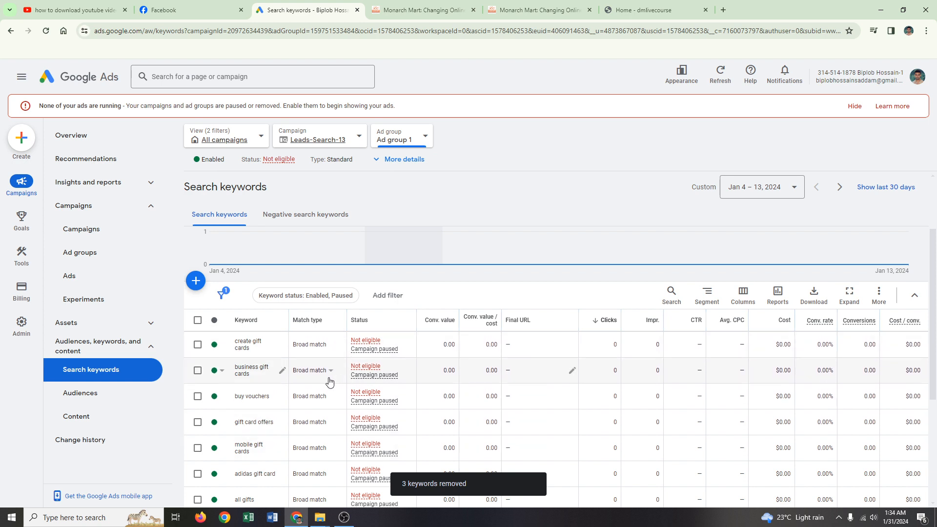
click(197, 282)
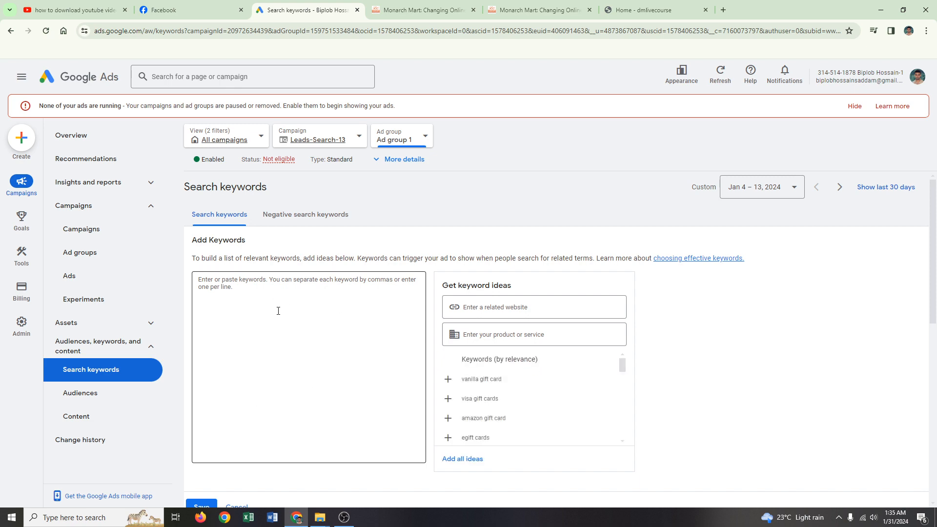
scroll(240, 354, down, 4)
scroll(335, 340, down, 5)
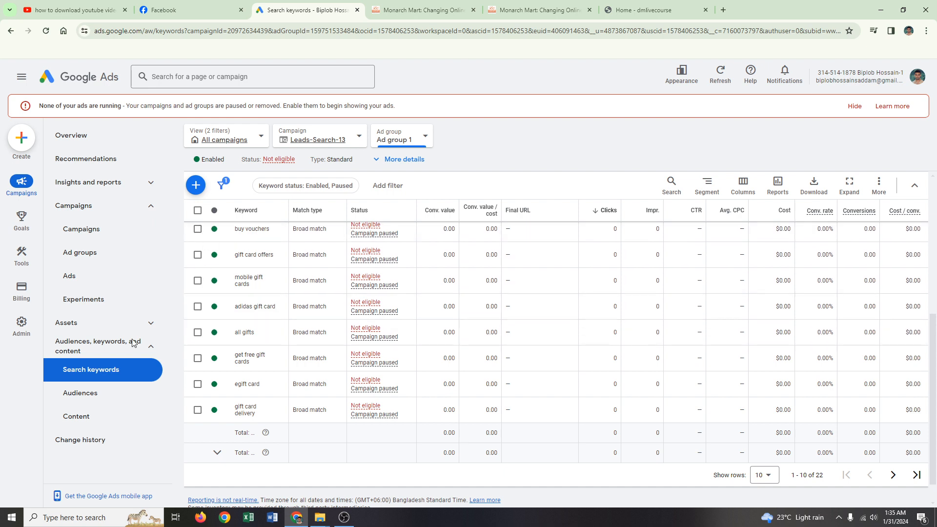
Step: Return to the campaign list and reopen Leads-Search-13 to view its ad groups
click(83, 232)
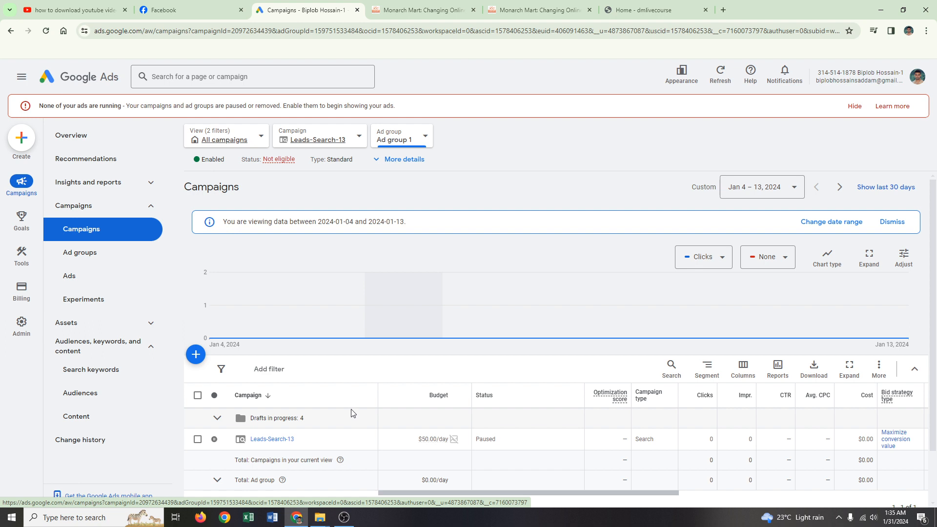
click(288, 439)
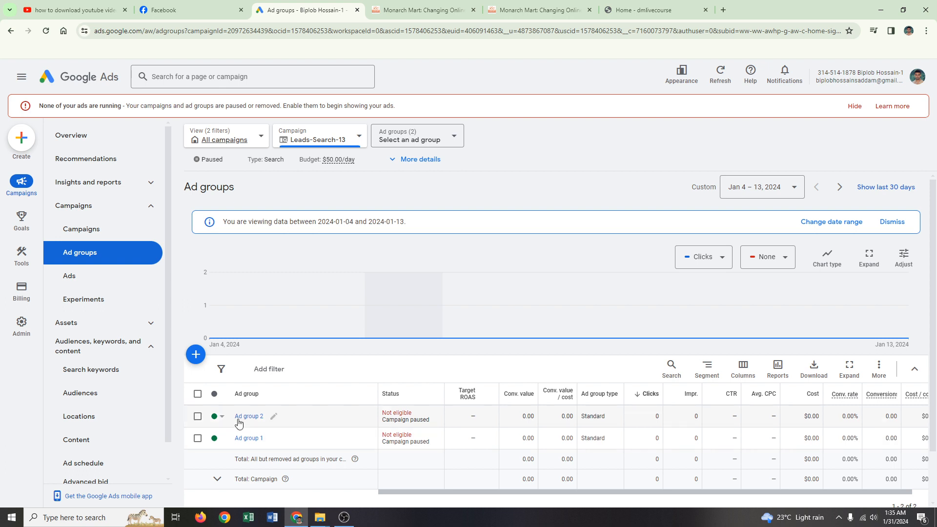
scroll(242, 422, down, 1)
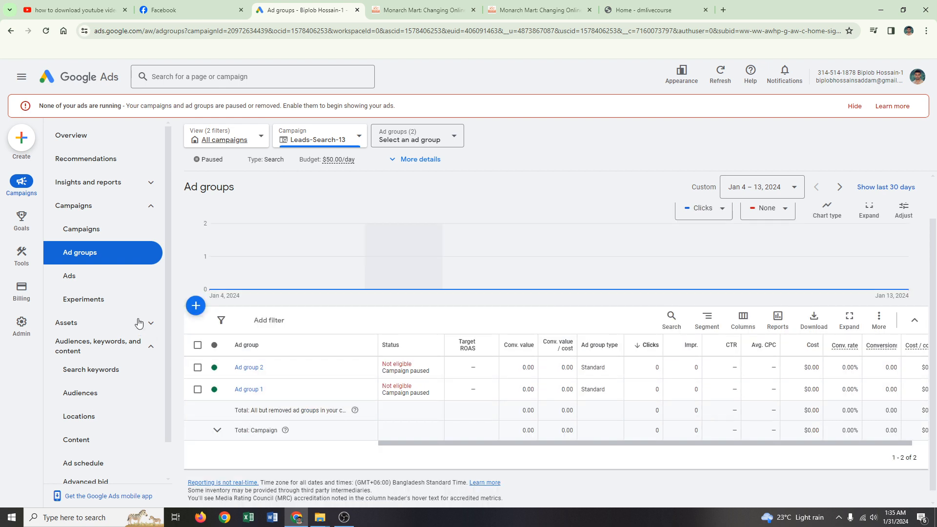
Step: Permanently remove the second responsive search ad of Ad group 1 from the campaign's ads
click(69, 275)
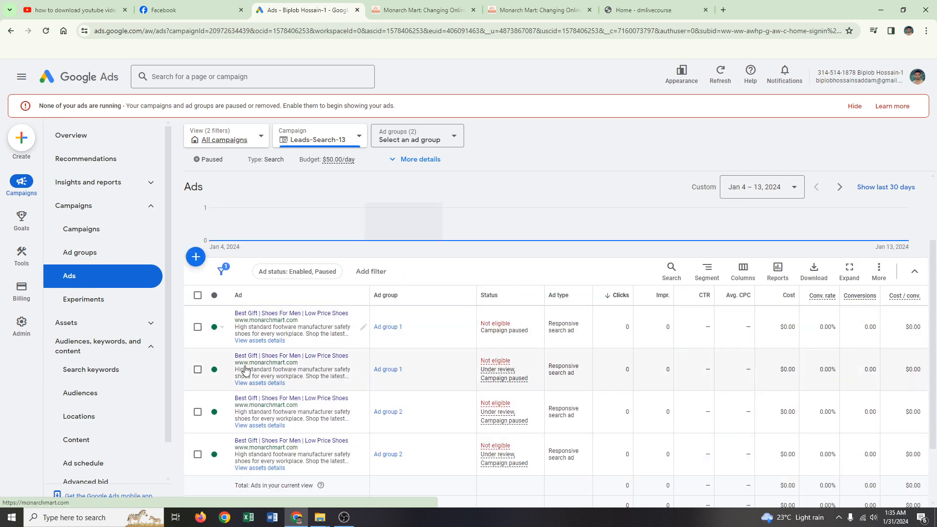
click(197, 370)
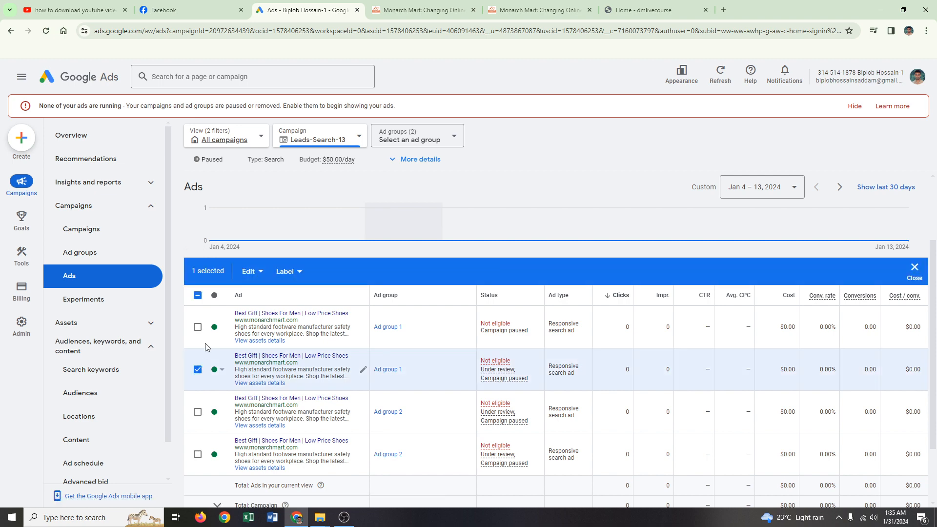
click(259, 274)
click(179, 268)
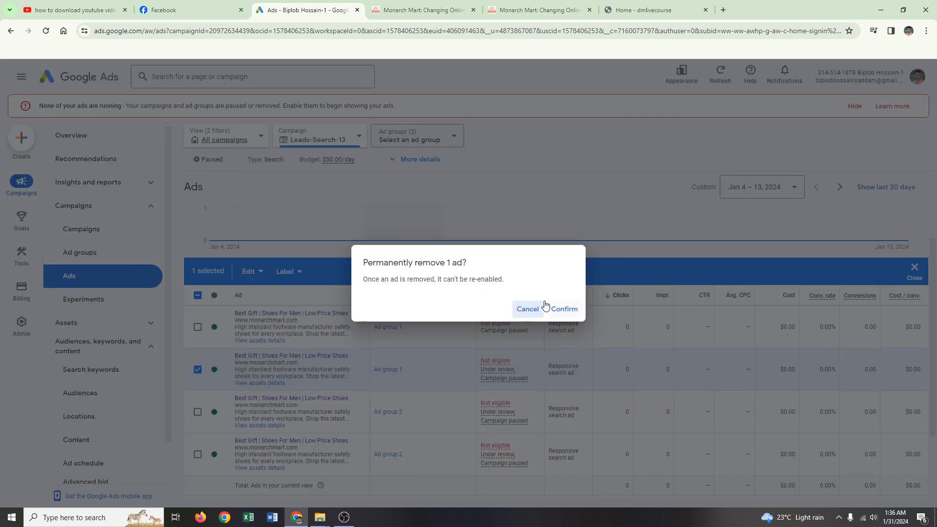
click(565, 308)
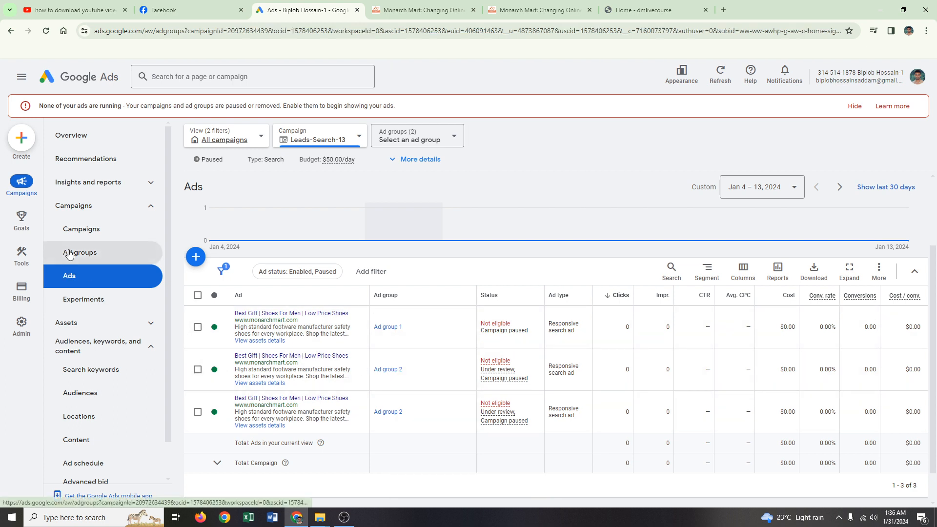
Step: Permanently remove Ad group 2 from the ad groups of Leads-Search-13
click(71, 252)
scroll(190, 355, down, 1)
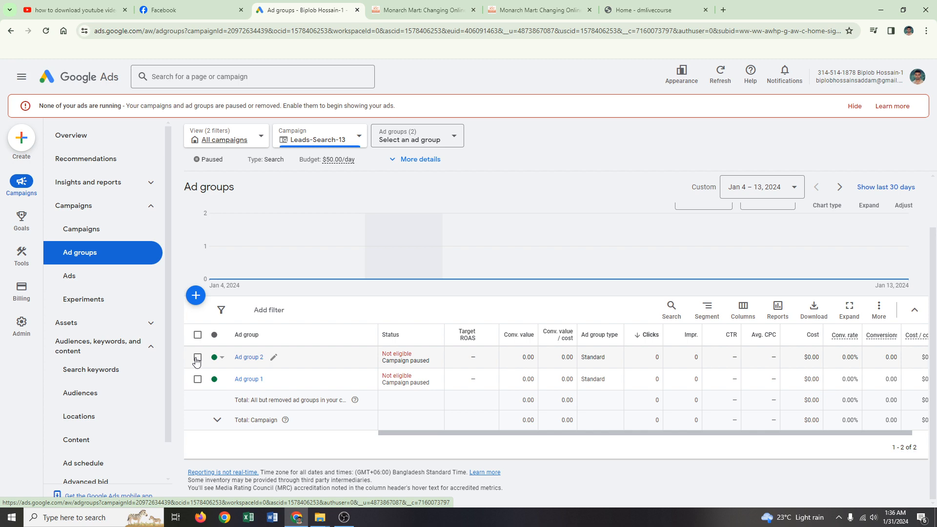
click(197, 357)
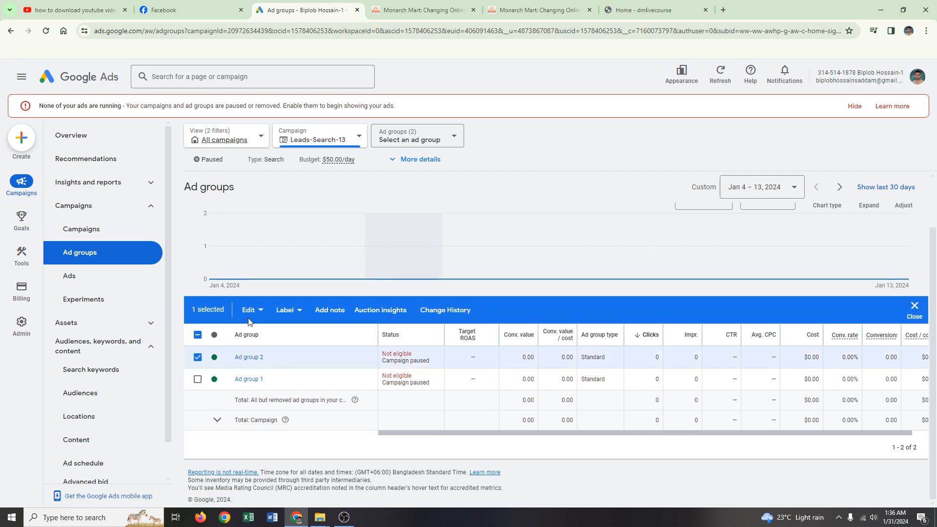
click(252, 311)
click(174, 309)
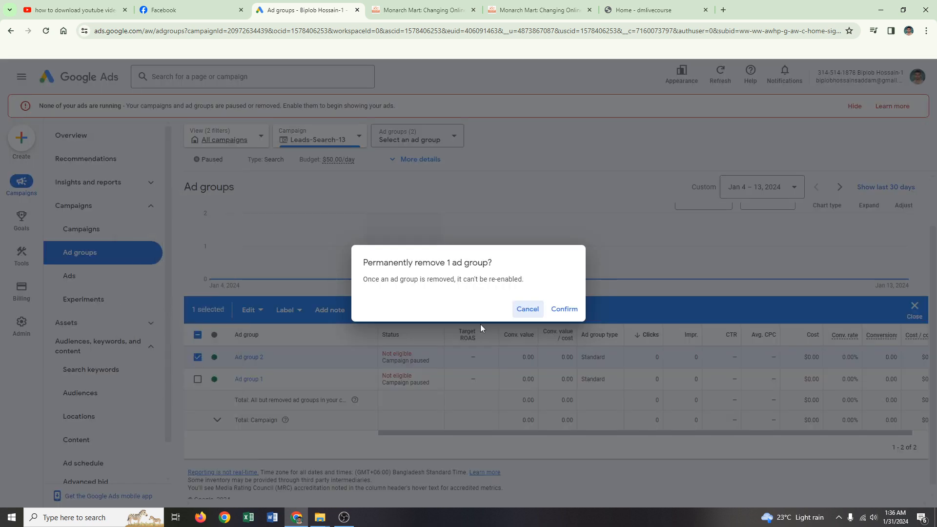
click(564, 310)
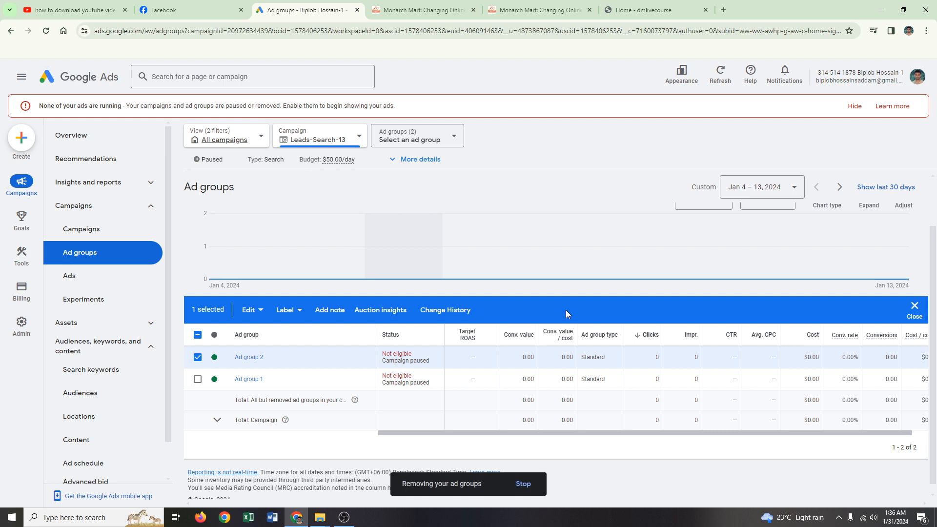